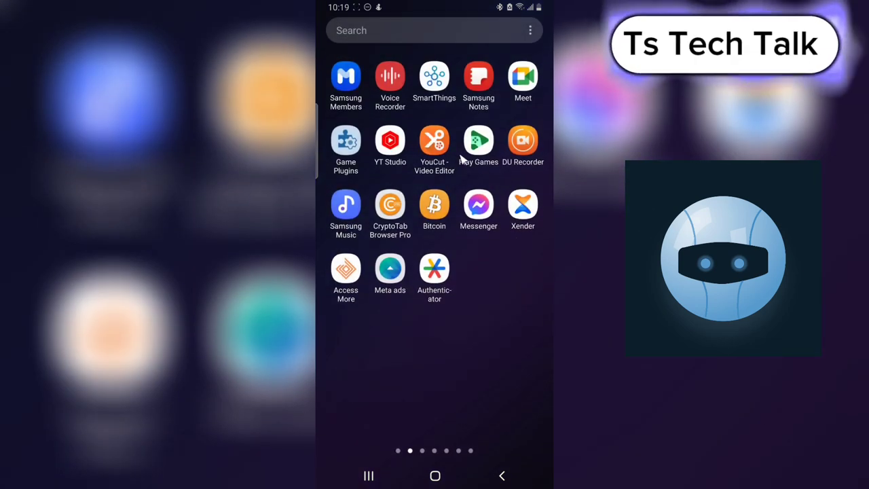
# Step: Open the Google apps list on the Google home page and go to the Business Profile manager
pyautogui.moveTo(373, 152); pyautogui.dragTo(475, 154)
pyautogui.click(390, 139)
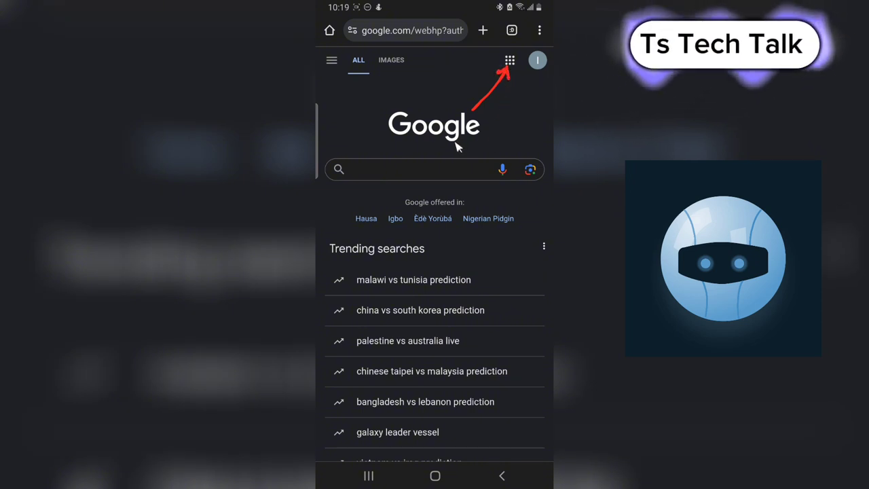
pyautogui.click(509, 61)
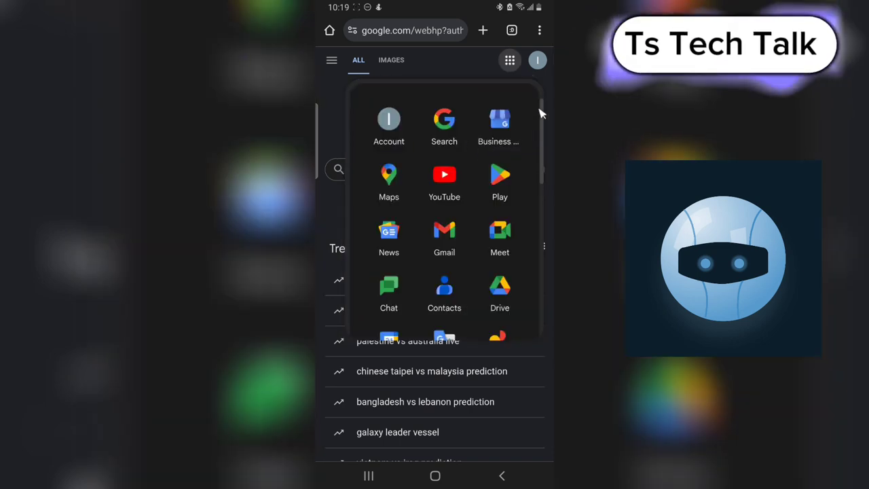
pyautogui.moveTo(528, 113)
pyautogui.mouseDown()
pyautogui.moveTo(508, 103)
pyautogui.moveTo(474, 119)
pyautogui.moveTo(479, 153)
pyautogui.moveTo(520, 155)
pyautogui.moveTo(525, 117)
pyautogui.mouseUp()
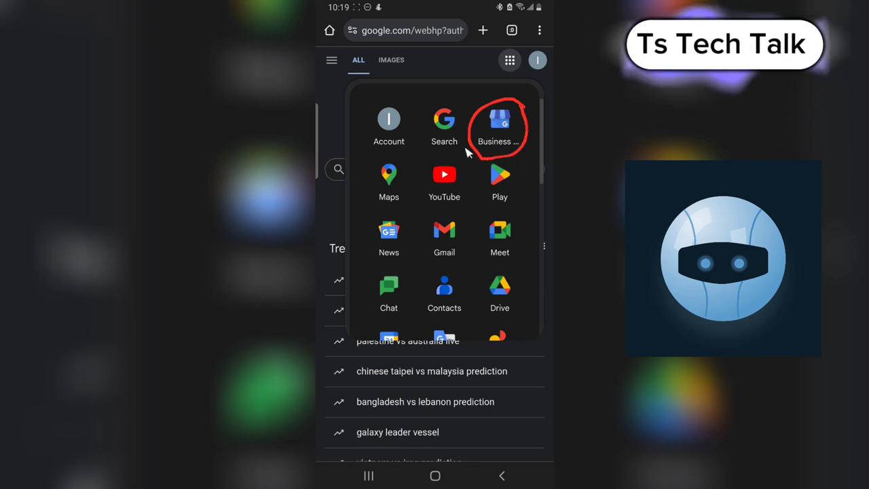
pyautogui.click(501, 124)
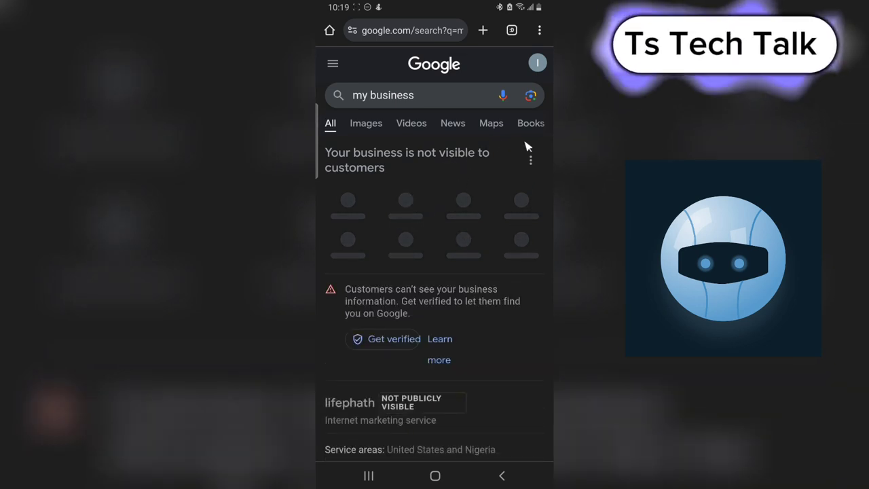
# Step: Open the business information of the lifephath profile for editing
pyautogui.moveTo(546, 139)
pyautogui.mouseDown()
pyautogui.moveTo(401, 131)
pyautogui.moveTo(335, 140)
pyautogui.moveTo(316, 178)
pyautogui.moveTo(319, 340)
pyautogui.moveTo(354, 360)
pyautogui.moveTo(512, 366)
pyautogui.moveTo(550, 263)
pyautogui.moveTo(523, 142)
pyautogui.mouseUp()
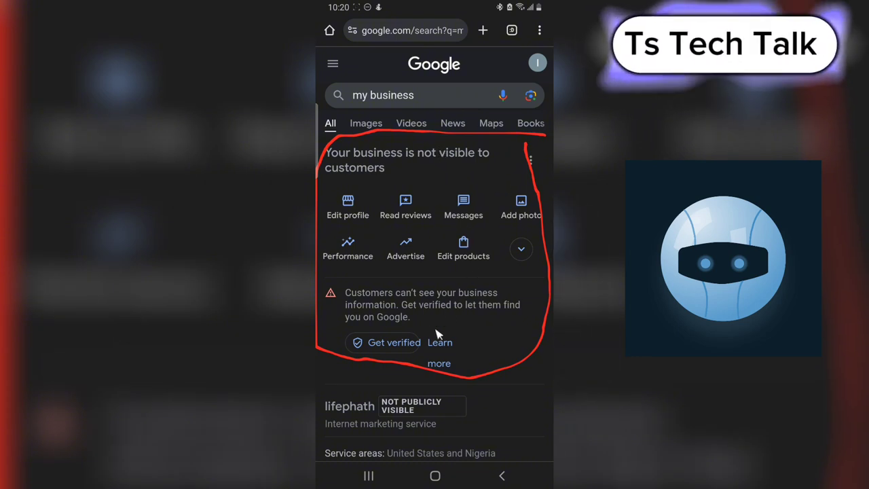
pyautogui.moveTo(389, 385); pyautogui.dragTo(338, 394)
pyautogui.moveTo(323, 425)
pyautogui.mouseDown()
pyautogui.moveTo(374, 440)
pyautogui.moveTo(462, 438)
pyautogui.moveTo(479, 421)
pyautogui.moveTo(465, 391)
pyautogui.moveTo(400, 393)
pyautogui.mouseUp()
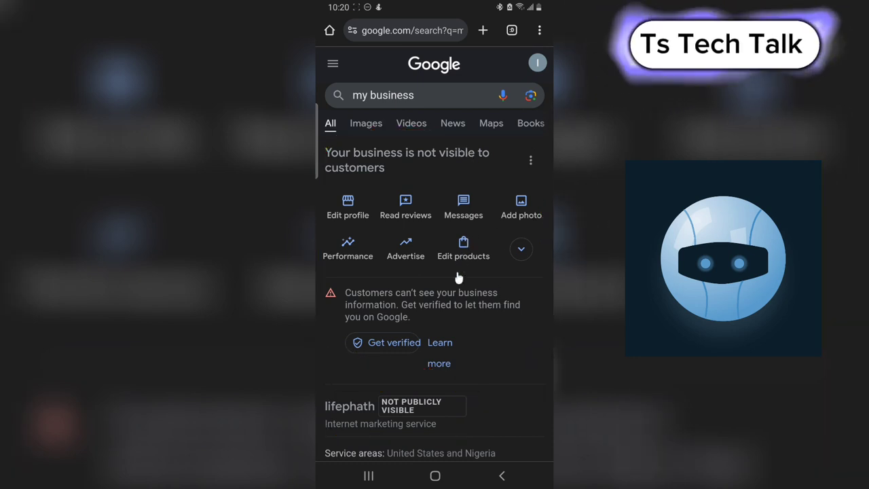
pyautogui.click(349, 206)
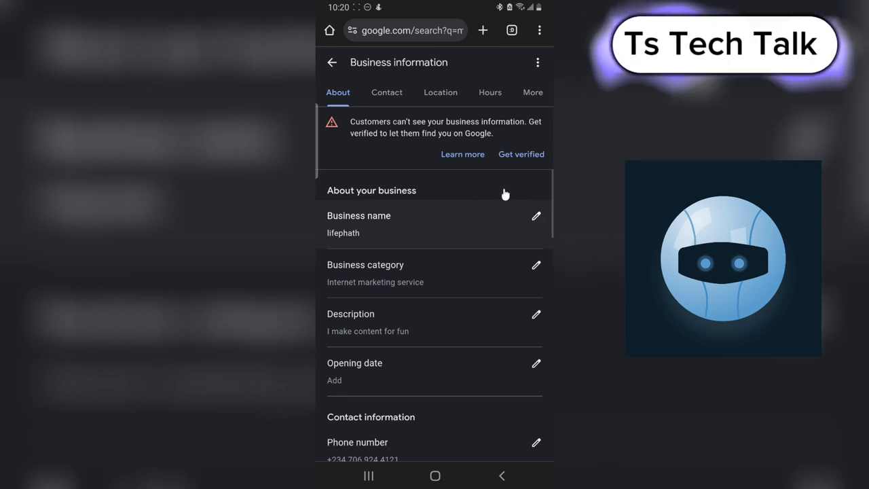
# Step: Remove United States from the business's service areas and save the change
pyautogui.moveTo(552, 207)
pyautogui.mouseDown()
pyautogui.moveTo(524, 203)
pyautogui.moveTo(502, 428)
pyautogui.moveTo(516, 467)
pyautogui.moveTo(543, 439)
pyautogui.moveTo(551, 203)
pyautogui.mouseUp()
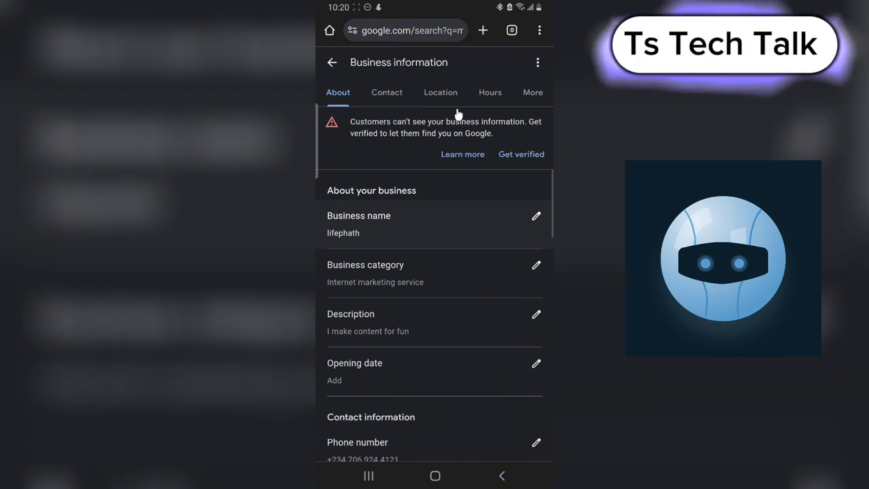
pyautogui.moveTo(467, 88)
pyautogui.mouseDown()
pyautogui.moveTo(420, 88)
pyautogui.moveTo(440, 121)
pyautogui.moveTo(462, 97)
pyautogui.mouseUp()
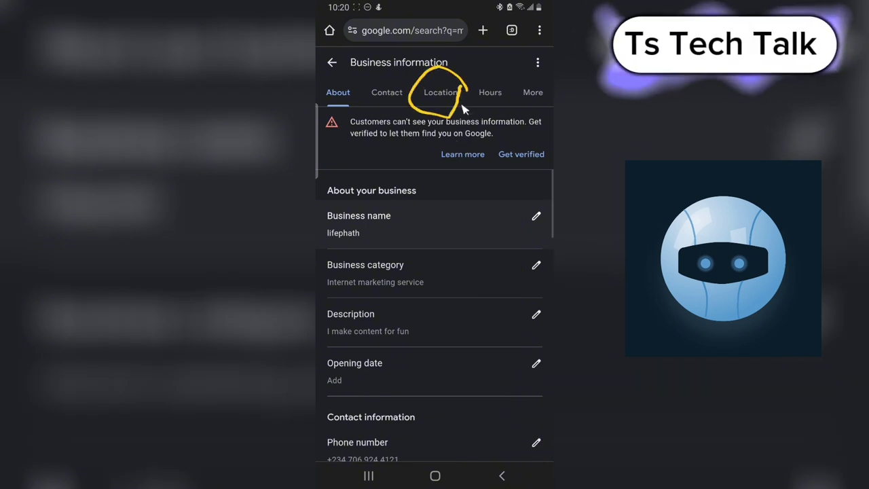
pyautogui.click(449, 102)
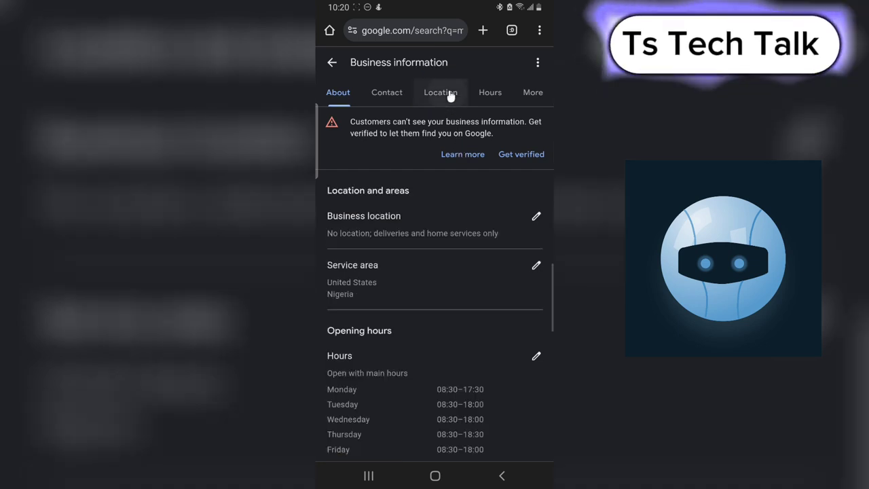
pyautogui.click(536, 265)
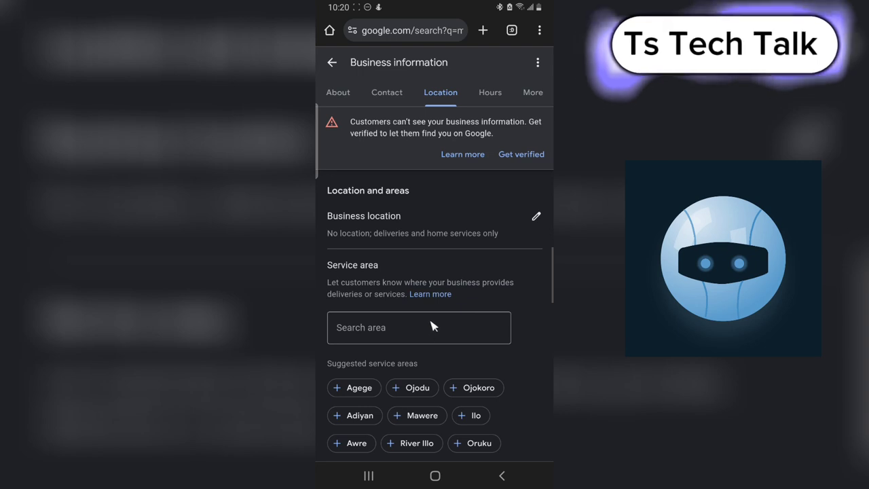
pyautogui.scroll(-5, 431, 330)
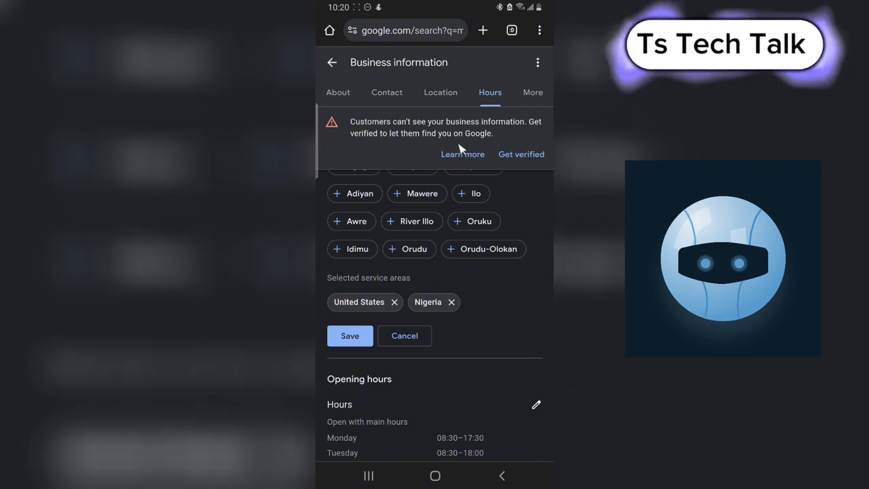
pyautogui.click(393, 303)
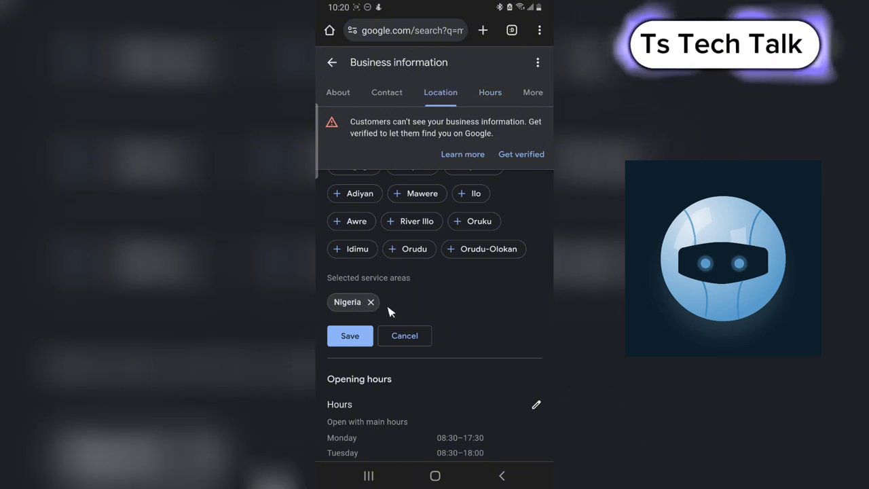
pyautogui.click(359, 336)
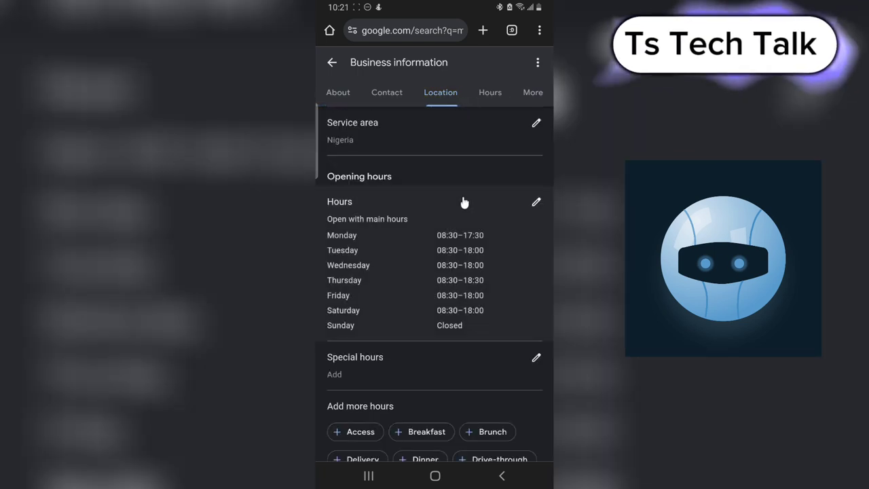
# Step: In the From the business attributes, set Asian-owned, Black-owned, disabled-owned, indigenous-owned and Latino-owned to Yes
pyautogui.scroll(10, 495, 233)
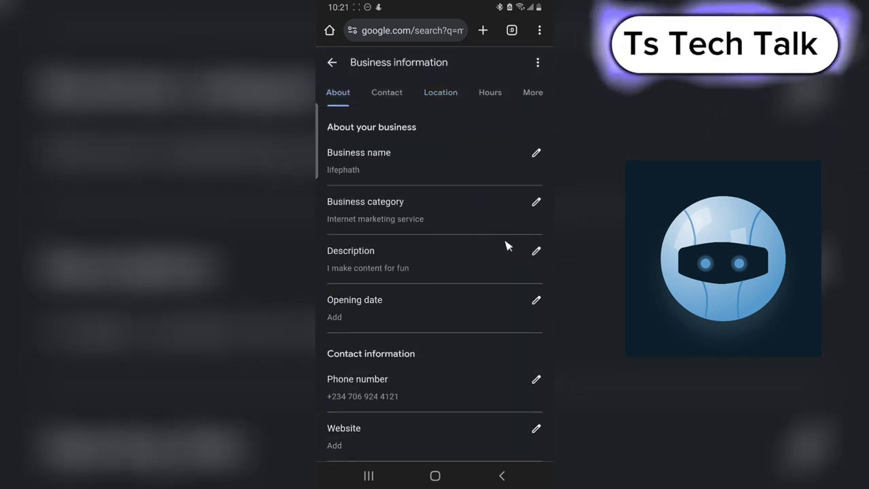
pyautogui.scroll(-3, 536, 282)
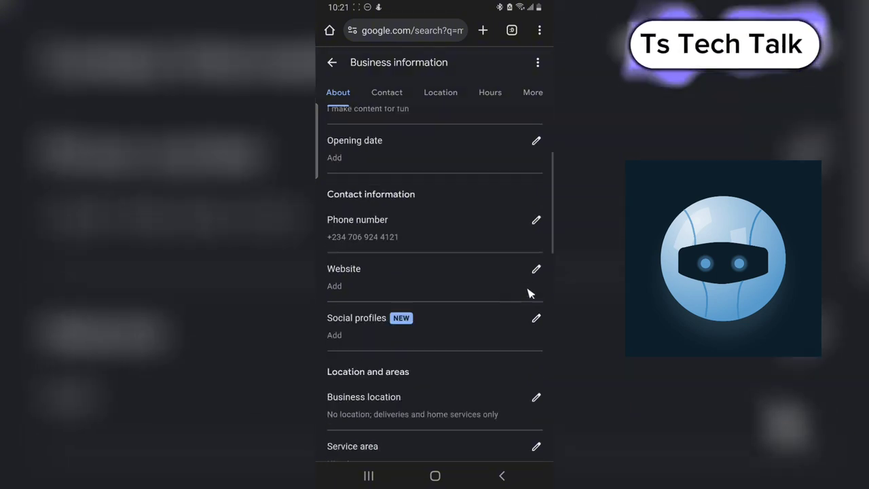
pyautogui.scroll(-10, 528, 294)
pyautogui.scroll(3, 509, 270)
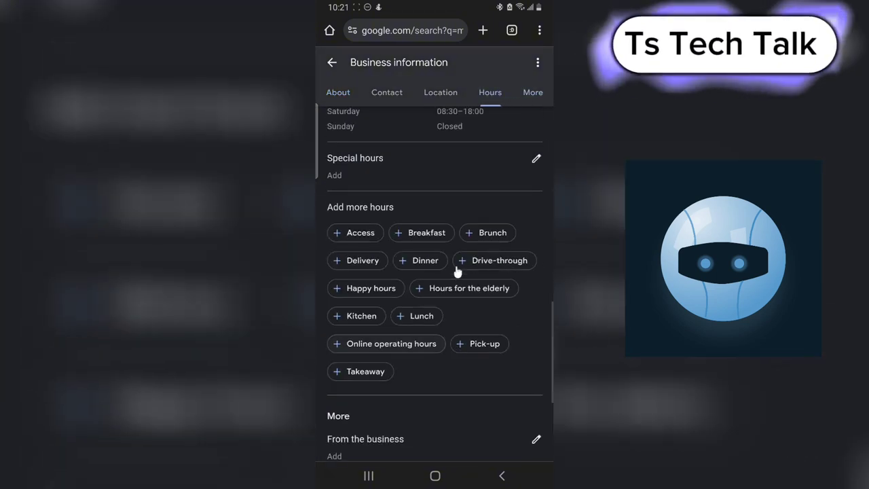
pyautogui.scroll(-3, 493, 252)
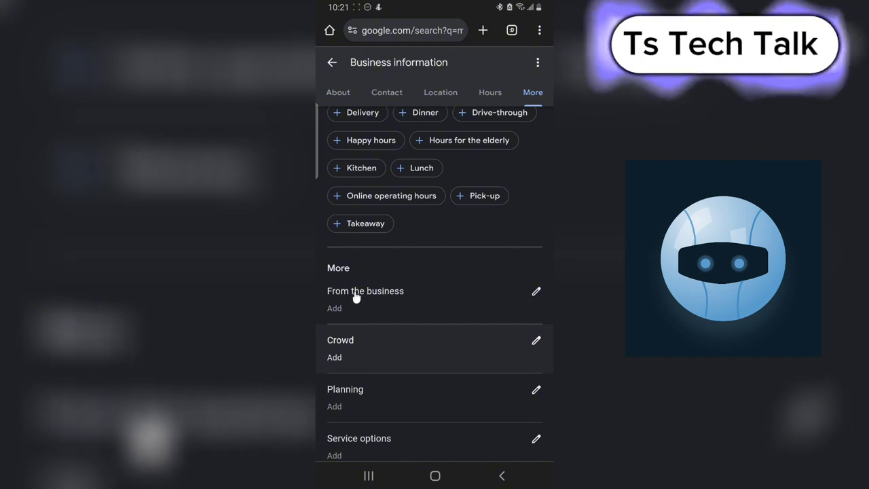
pyautogui.click(360, 293)
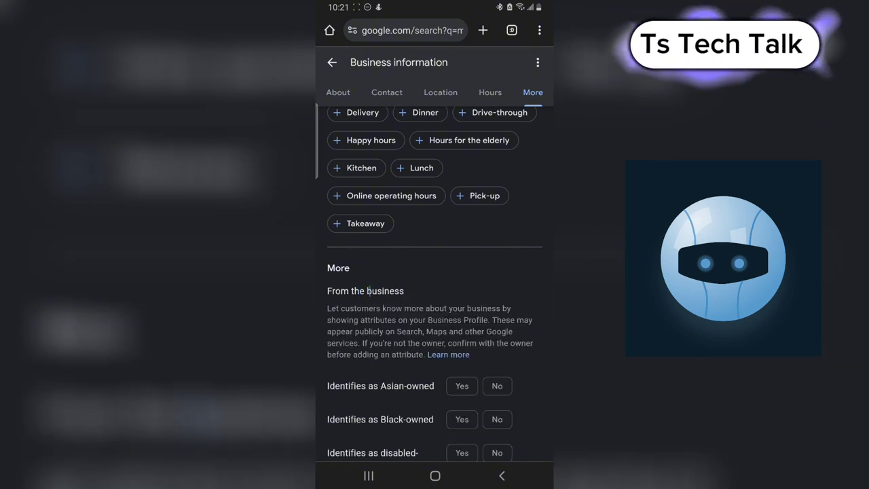
pyautogui.scroll(-3, 454, 336)
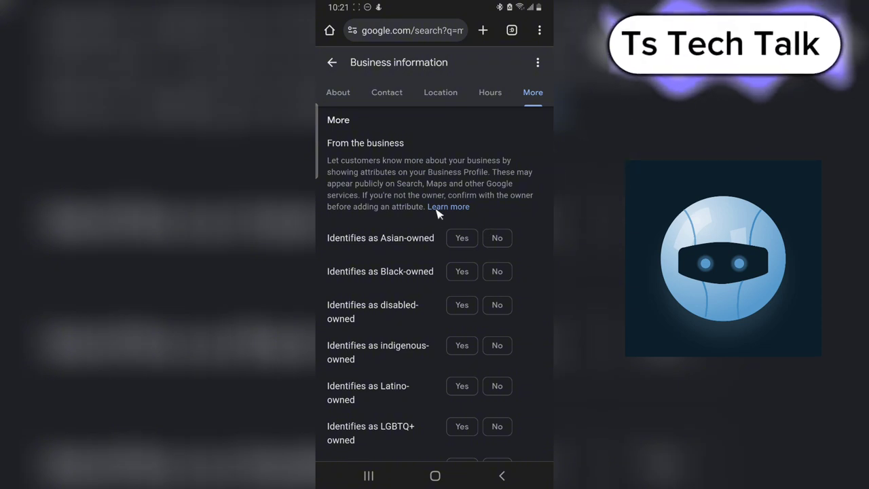
pyautogui.click(471, 244)
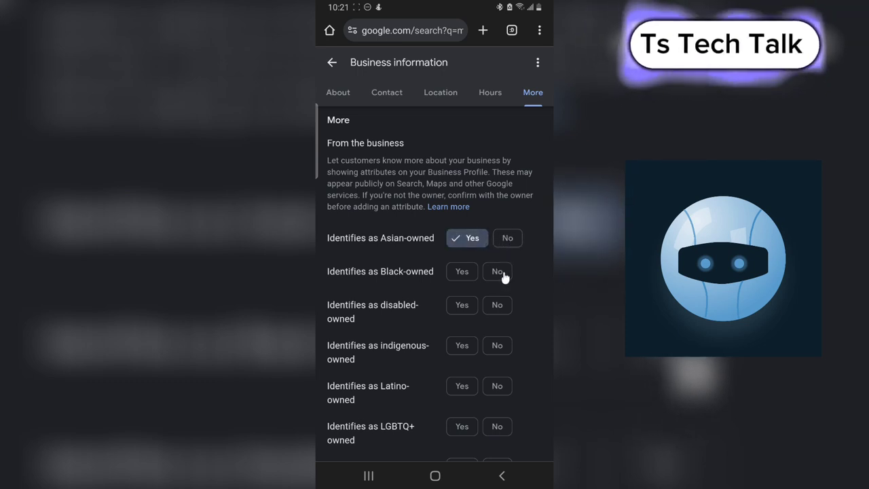
pyautogui.click(467, 274)
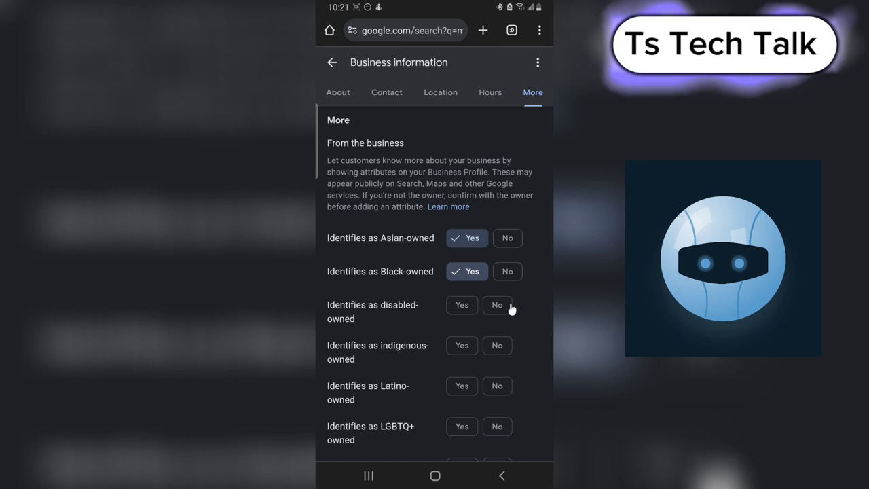
pyautogui.click(474, 309)
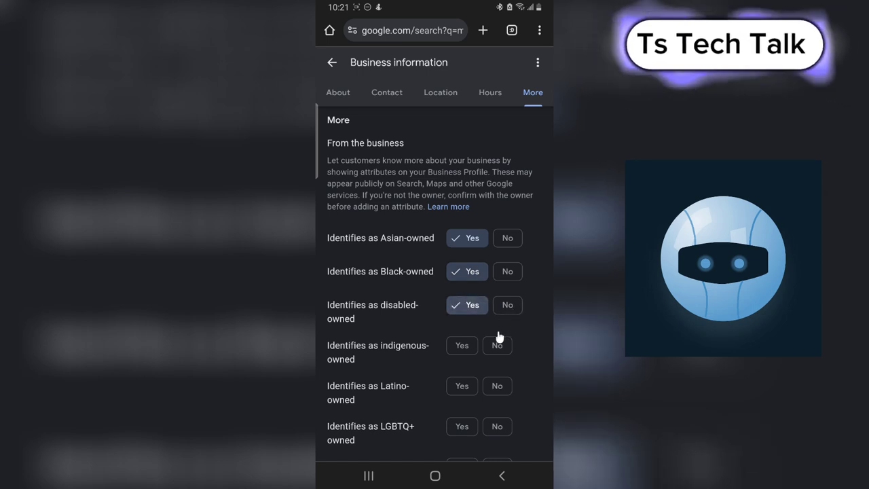
pyautogui.click(469, 346)
pyautogui.scroll(-1, 497, 351)
pyautogui.click(478, 350)
pyautogui.scroll(-5, 482, 354)
pyautogui.click(361, 331)
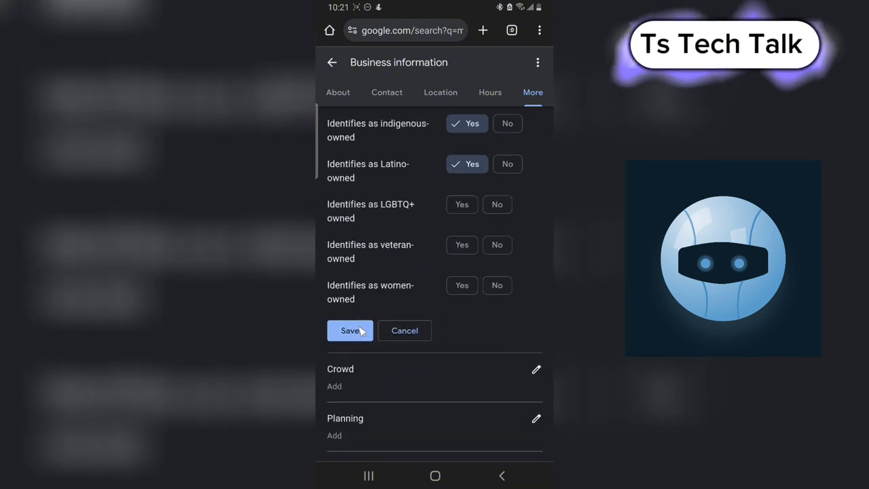
# Step: Set LGBTQ+ owned to No and veteran-owned to Yes, and discard the From the business attribute edits
pyautogui.scroll(1, 421, 258)
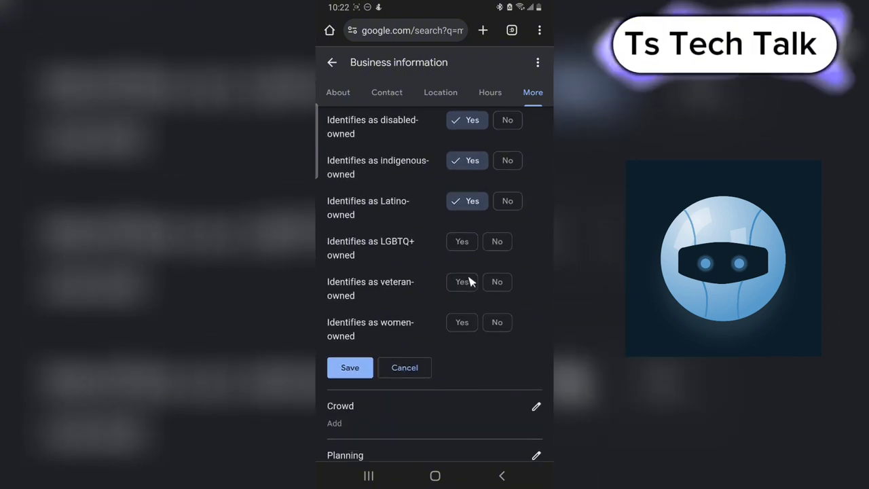
pyautogui.click(499, 243)
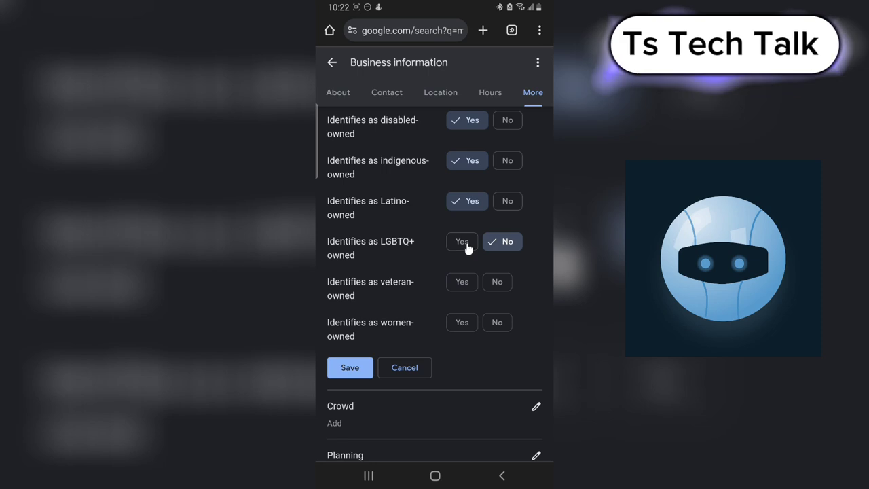
pyautogui.click(467, 245)
pyautogui.click(463, 281)
pyautogui.click(502, 246)
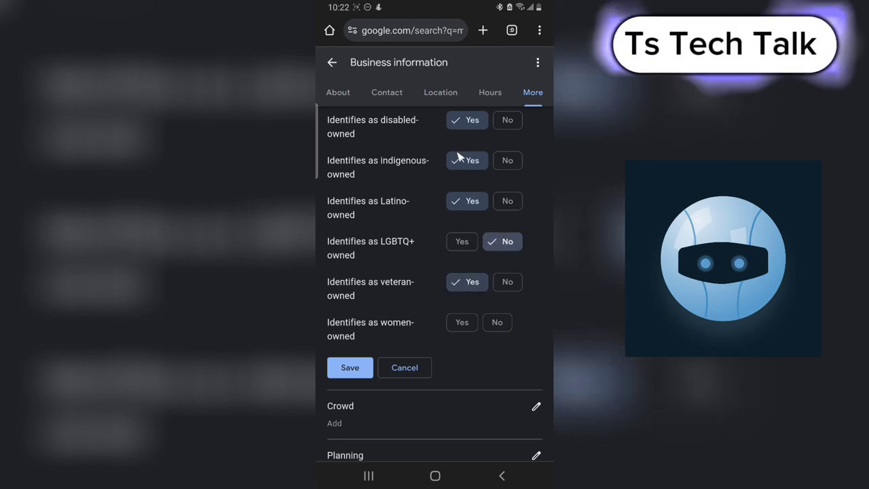
pyautogui.moveTo(452, 354)
pyautogui.mouseDown()
pyautogui.moveTo(416, 338)
pyautogui.moveTo(387, 345)
pyautogui.moveTo(374, 384)
pyautogui.moveTo(438, 385)
pyautogui.moveTo(453, 356)
pyautogui.mouseUp()
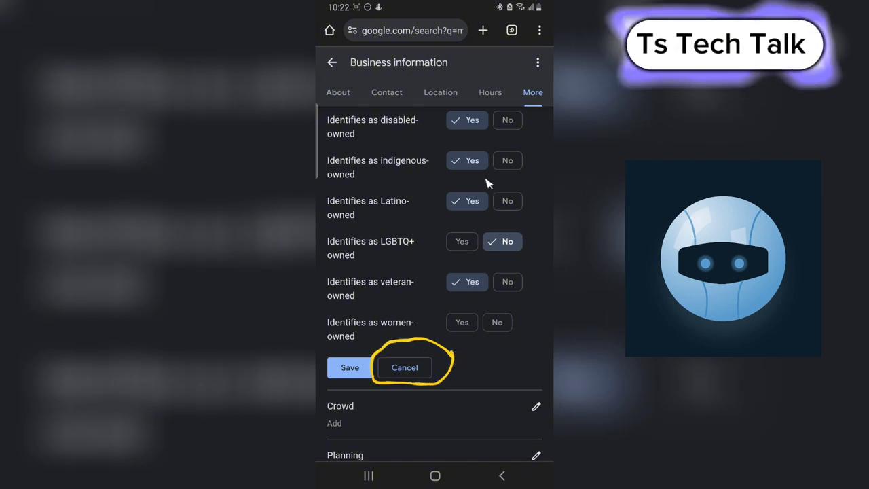
pyautogui.click(419, 368)
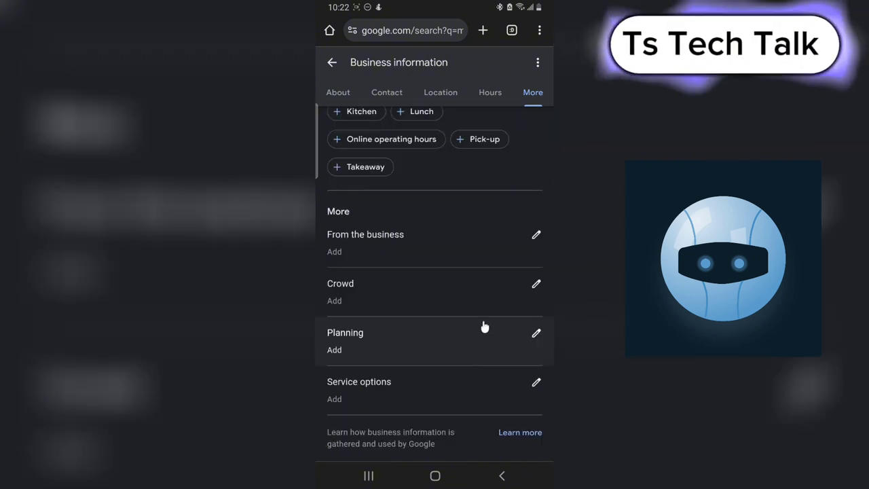
pyautogui.click(538, 239)
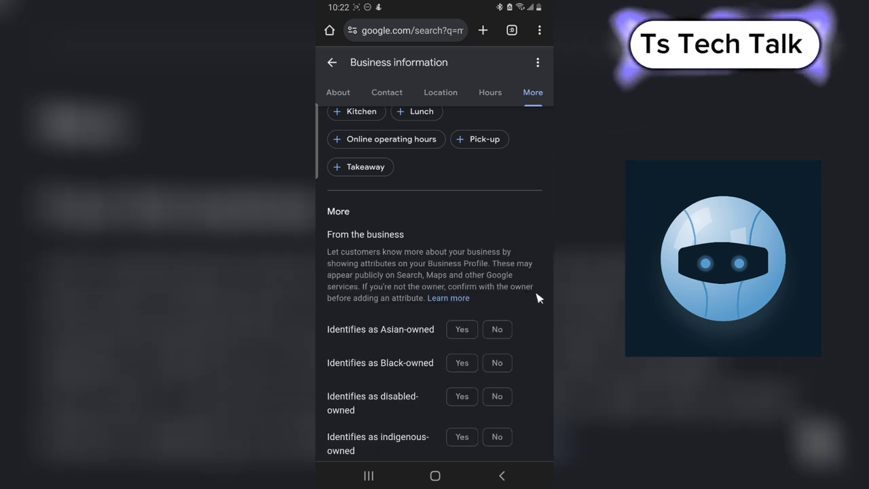
pyautogui.scroll(-5, 533, 309)
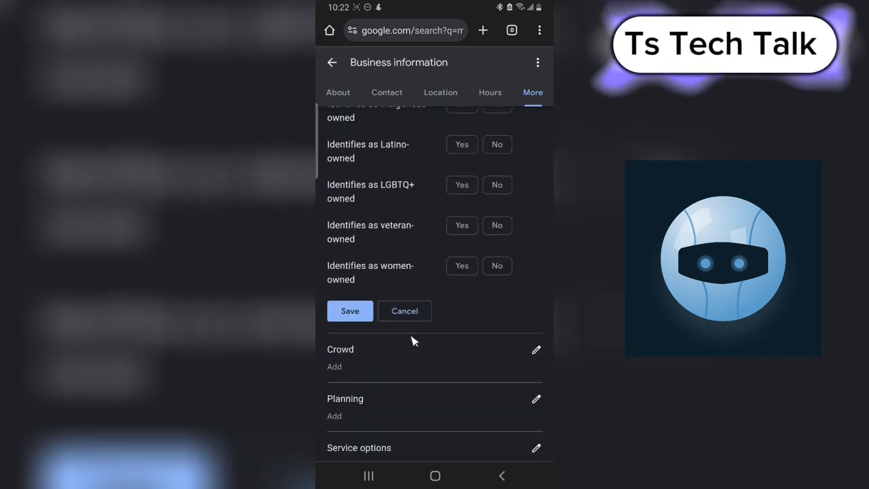
pyautogui.click(418, 311)
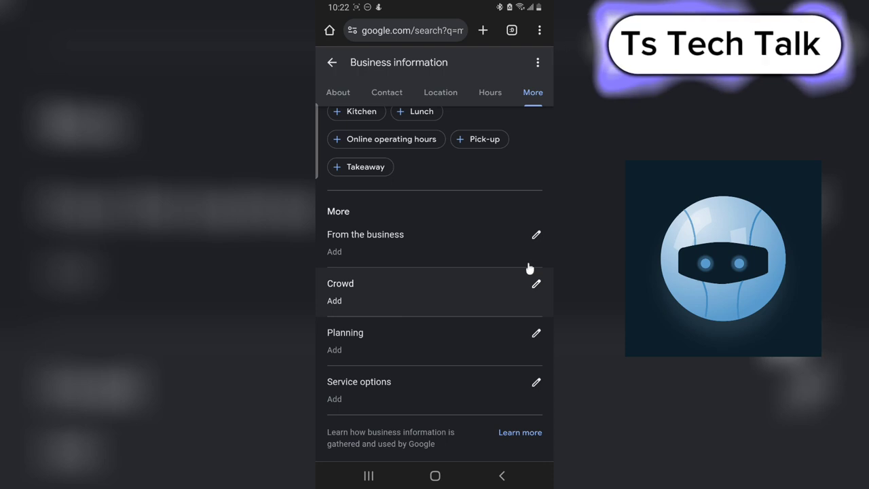
# Step: View the Crowd attribute options and return to the About your business section
pyautogui.click(362, 286)
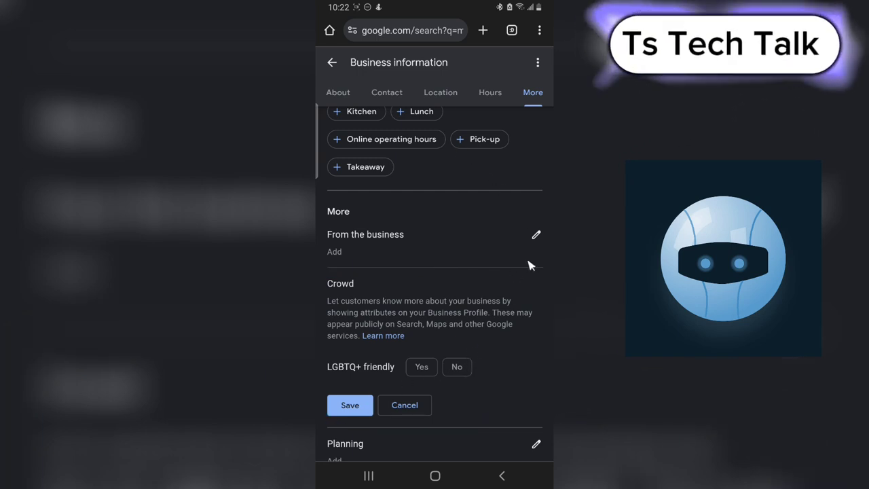
pyautogui.scroll(-3, 526, 266)
pyautogui.scroll(8, 502, 301)
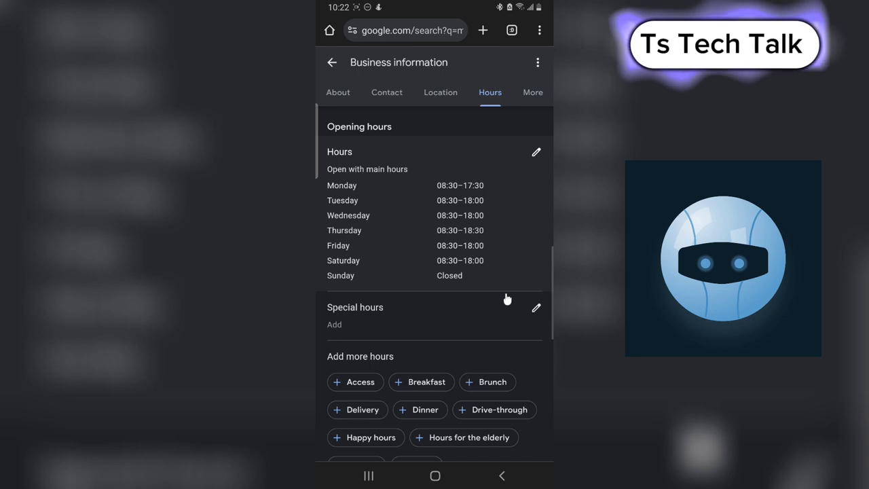
pyautogui.scroll(10, 505, 299)
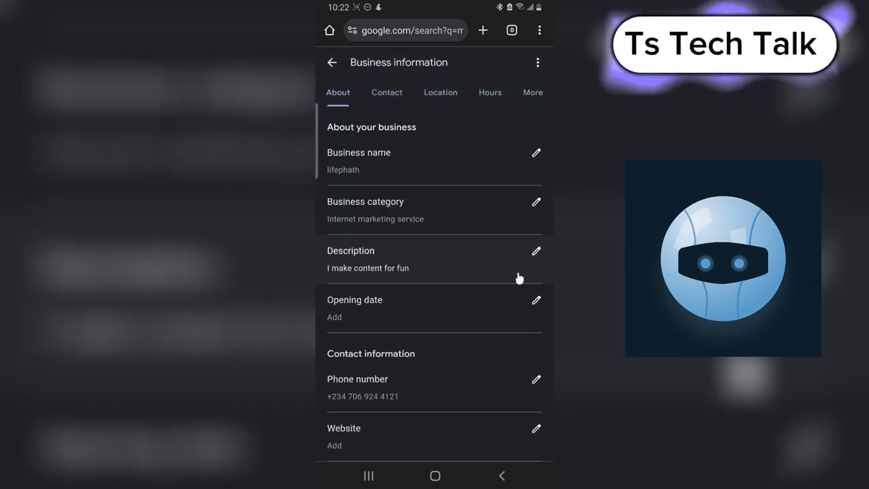
# Step: Open the business's social profiles for editing and choose YouTube as the profile type
pyautogui.scroll(-2, 519, 278)
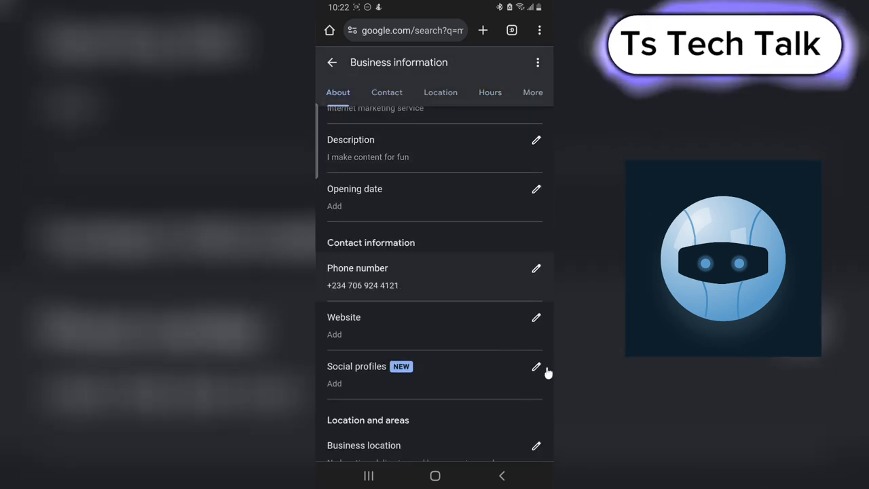
pyautogui.click(537, 368)
pyautogui.scroll(-4, 469, 238)
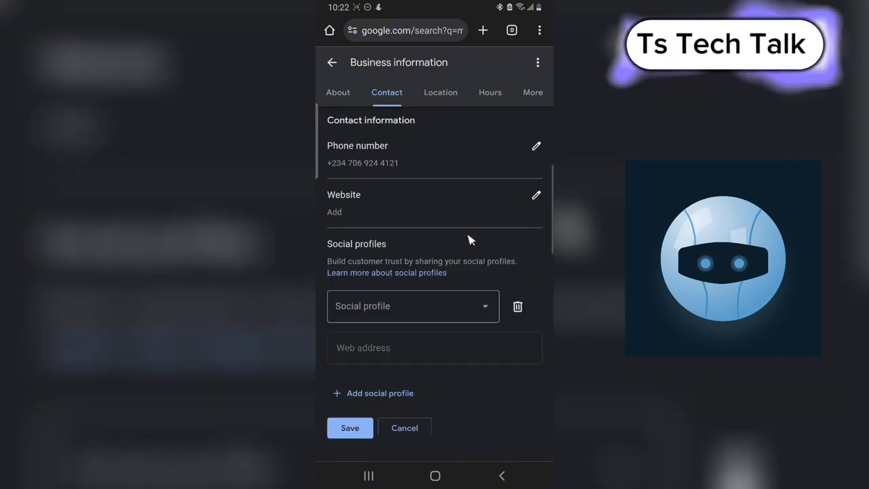
pyautogui.click(485, 195)
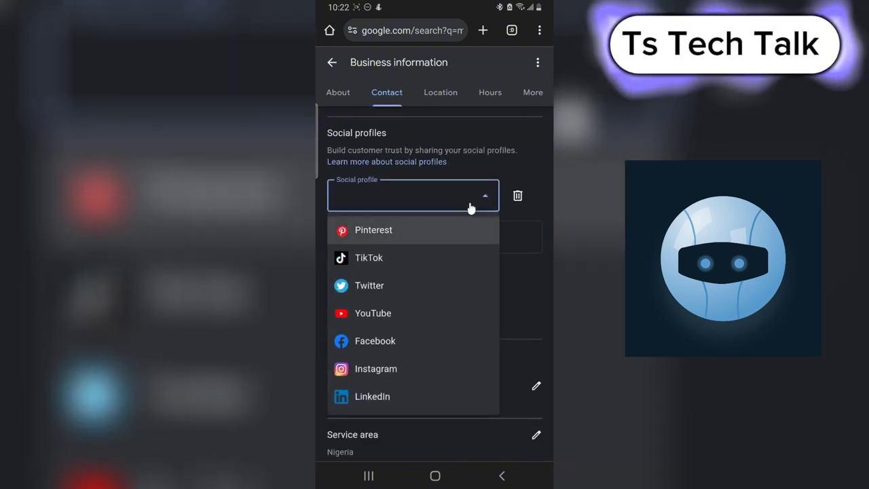
pyautogui.scroll(-1, 389, 287)
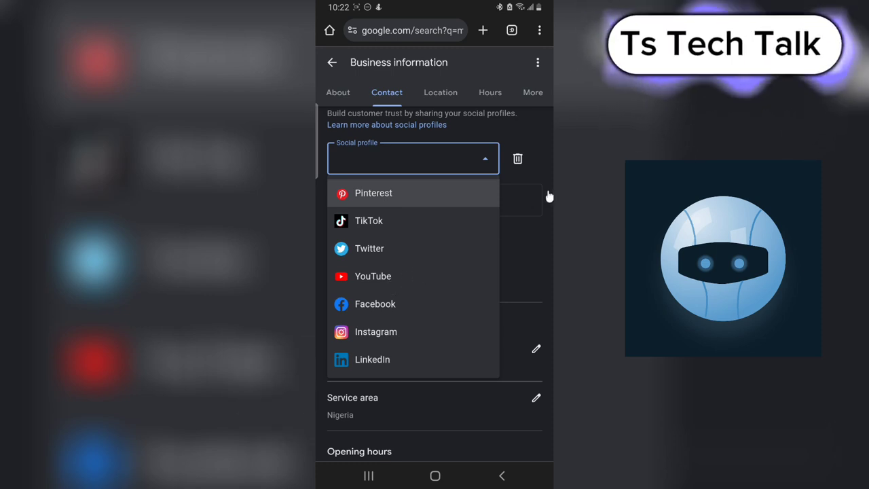
pyautogui.click(400, 278)
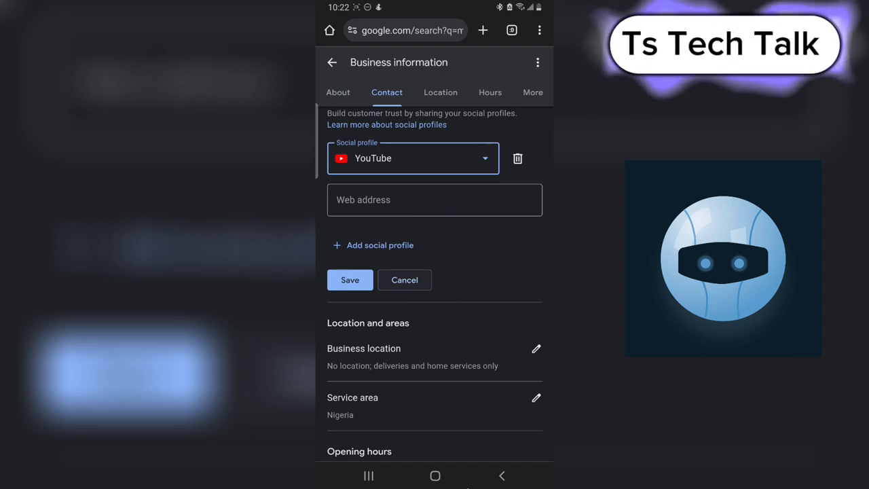
# Step: Leave the browser and look through the phone's installed apps for the source of the channel link
pyautogui.click(436, 479)
pyautogui.moveTo(477, 335); pyautogui.dragTo(478, 170)
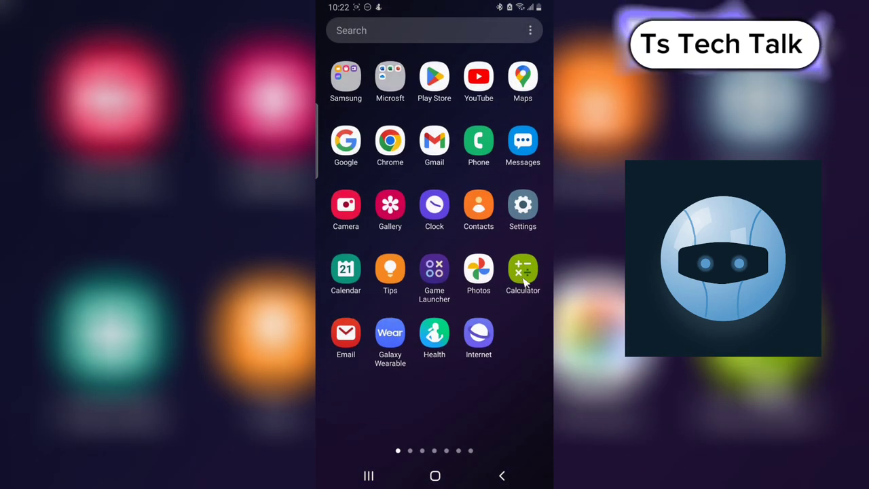
pyautogui.moveTo(530, 312); pyautogui.dragTo(336, 314)
pyautogui.moveTo(516, 271); pyautogui.dragTo(336, 237)
pyautogui.moveTo(516, 204); pyautogui.dragTo(340, 170)
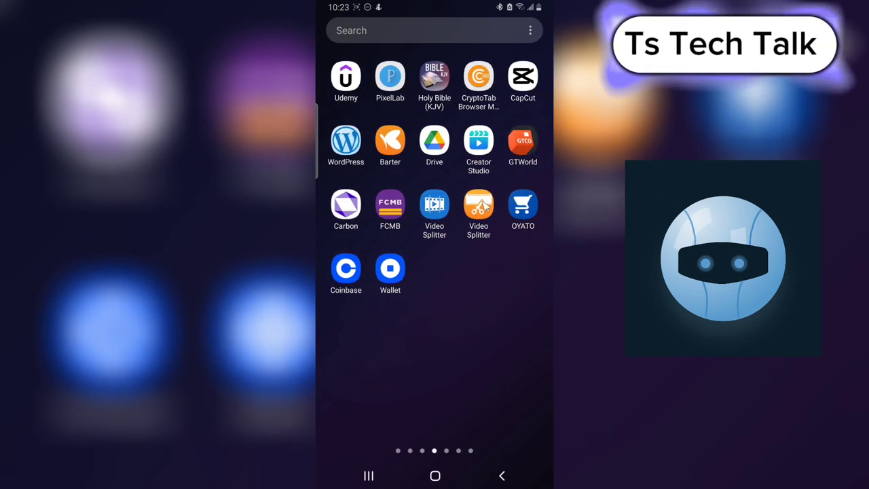
pyautogui.moveTo(516, 149); pyautogui.dragTo(353, 135)
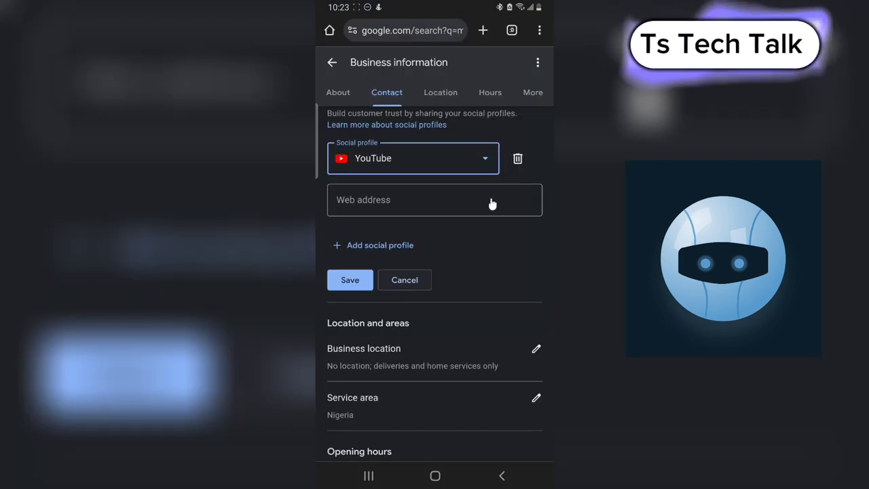
pyautogui.click(492, 201)
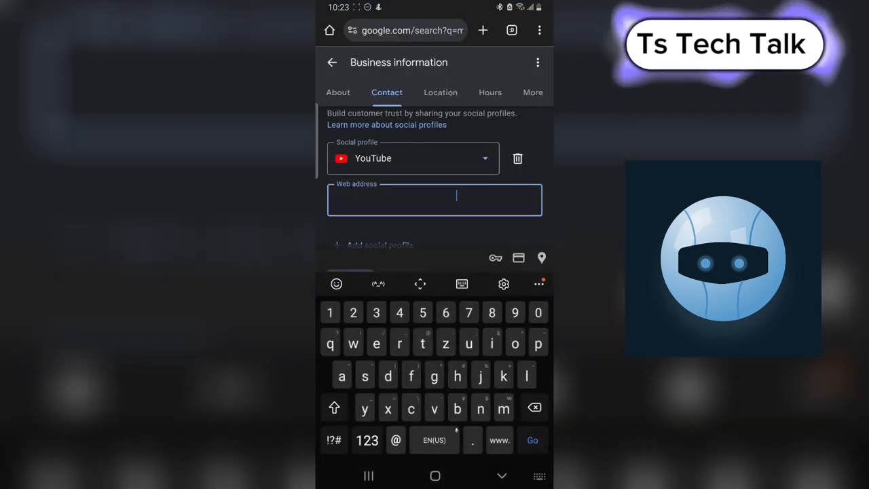
pyautogui.click(336, 200)
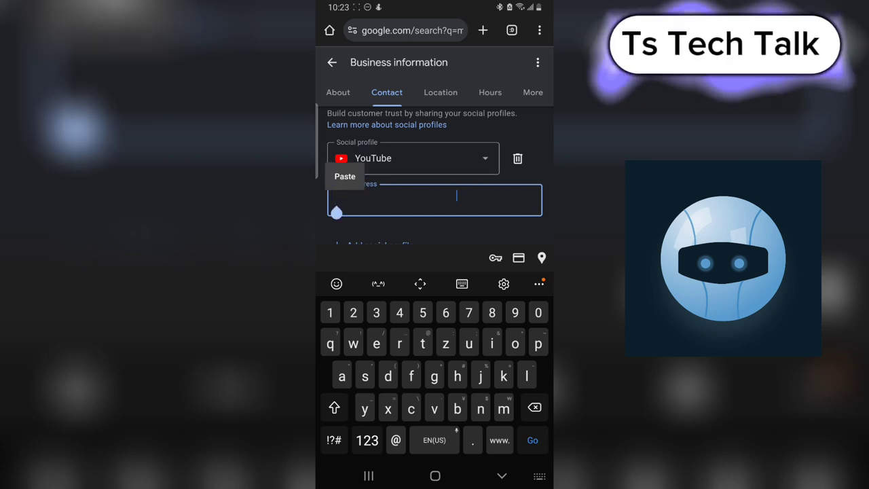
pyautogui.click(344, 176)
pyautogui.scroll(-4, 475, 204)
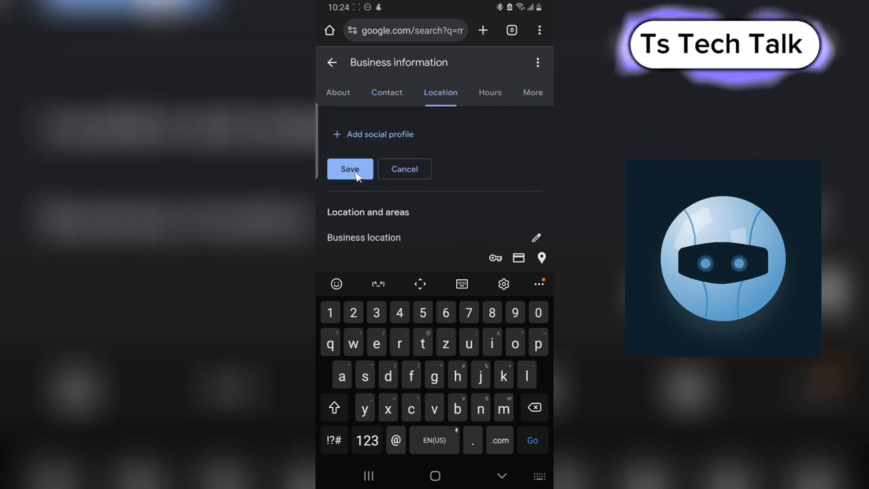
pyautogui.click(356, 173)
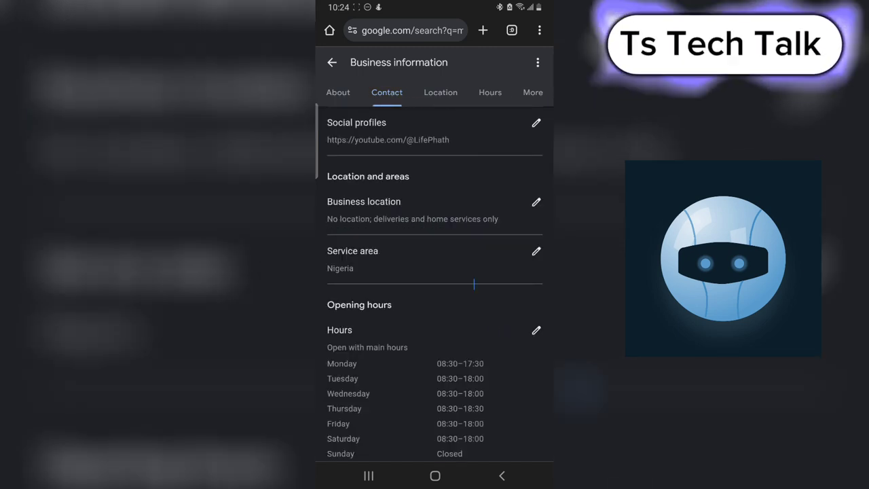
# Step: Reopen the social profiles for editing and add a second profile of type Facebook
pyautogui.scroll(3, 481, 278)
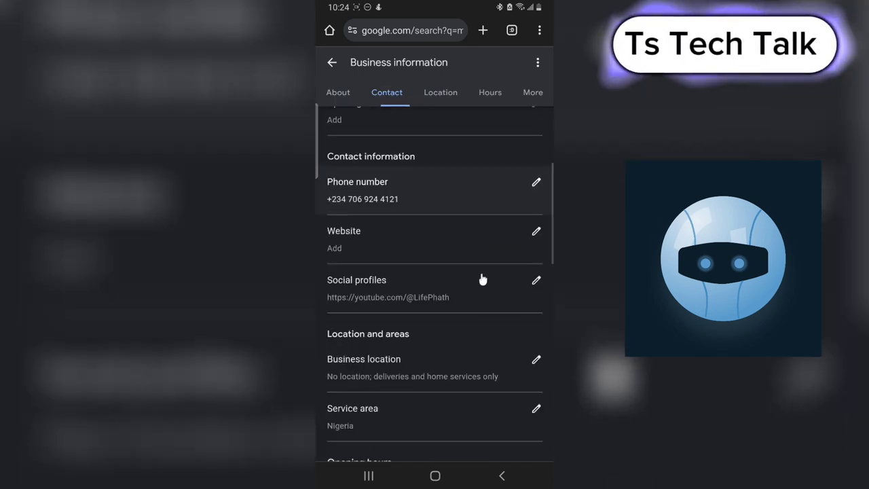
pyautogui.click(537, 283)
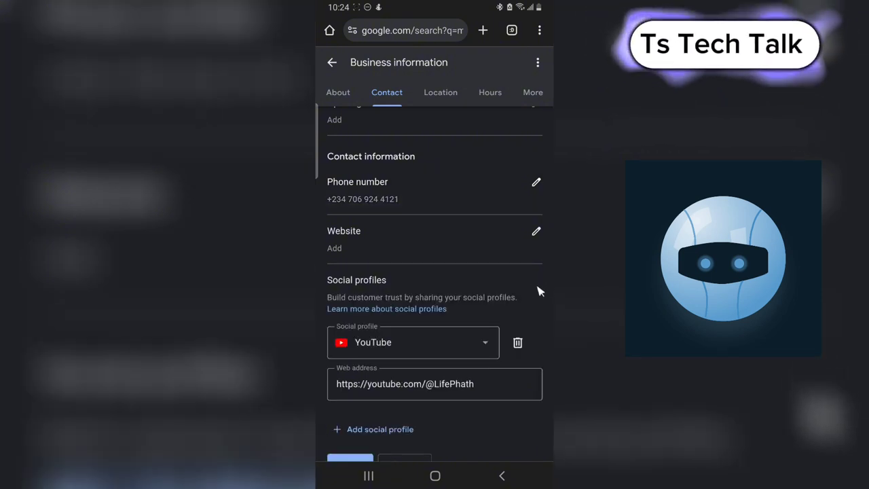
pyautogui.scroll(-2, 537, 285)
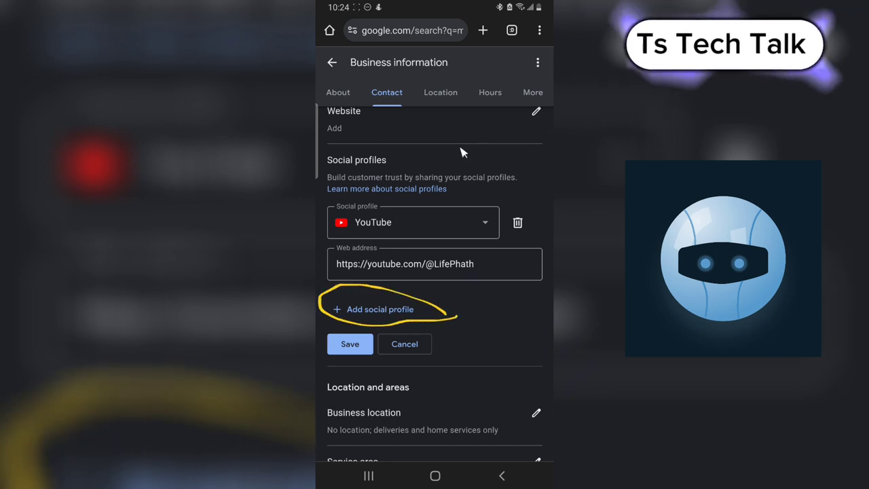
pyautogui.click(380, 309)
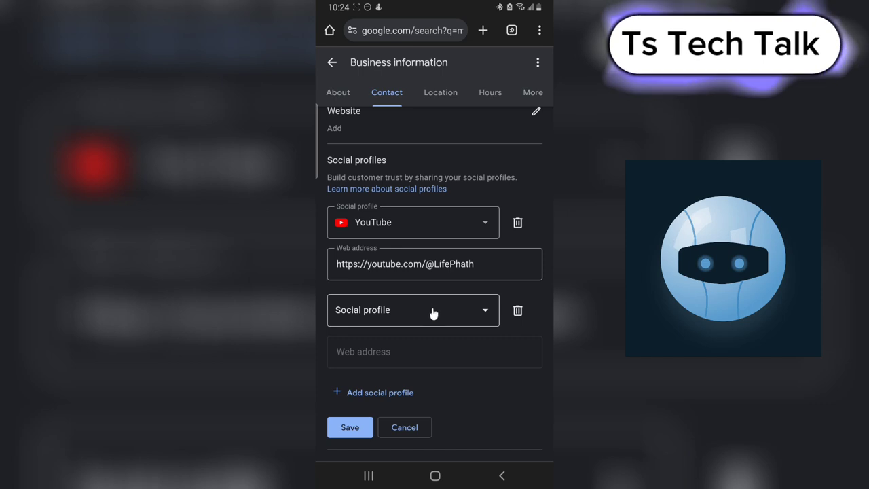
pyautogui.click(433, 312)
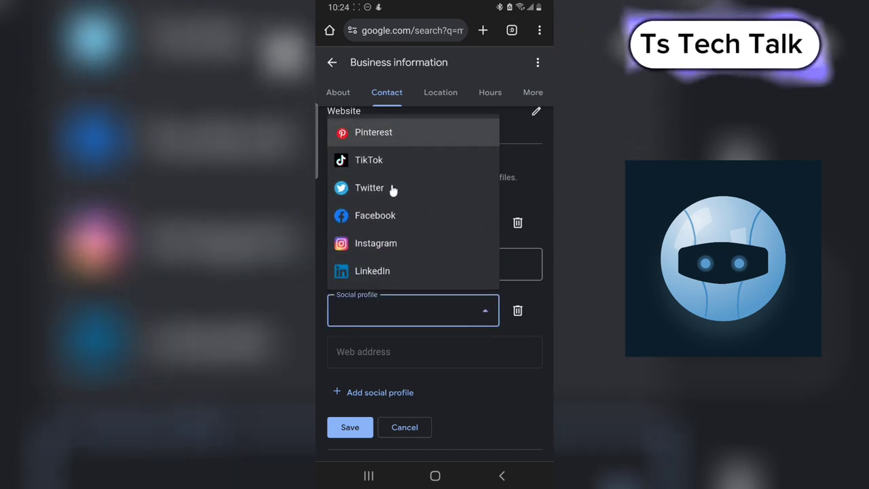
pyautogui.scroll(-2, 341, 199)
pyautogui.scroll(2, 396, 199)
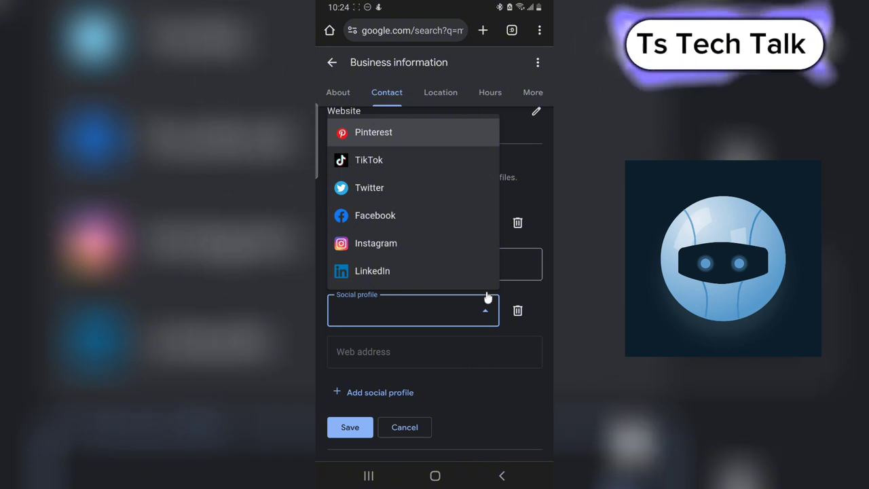
pyautogui.click(378, 219)
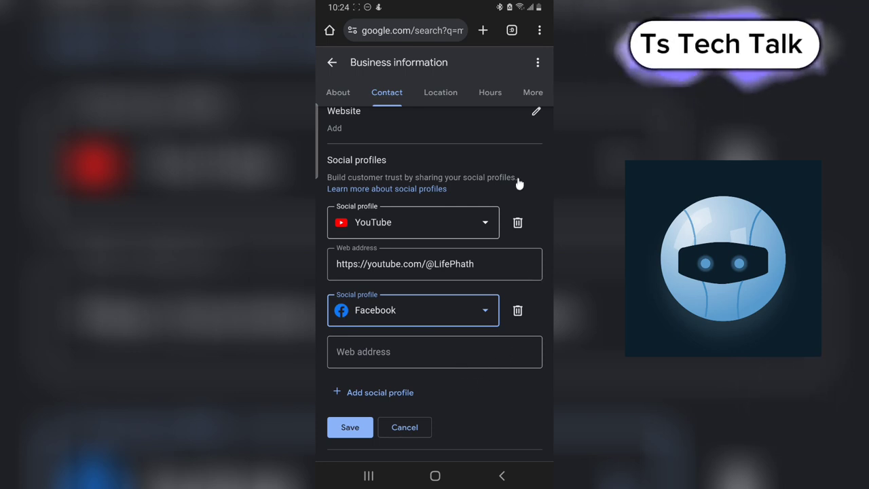
pyautogui.click(436, 354)
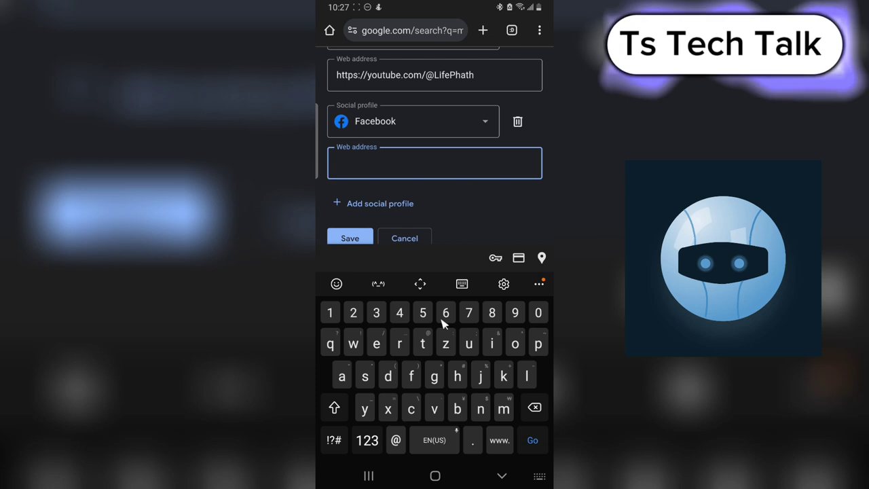
pyautogui.click(337, 167)
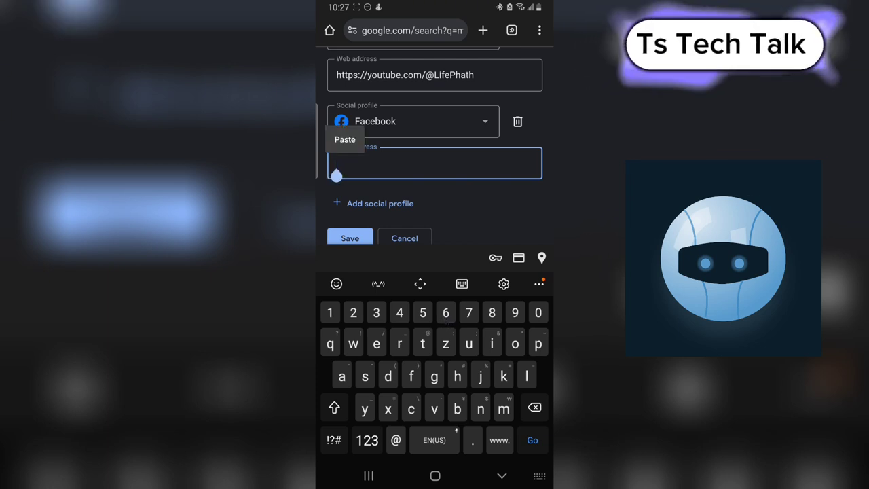
pyautogui.click(345, 140)
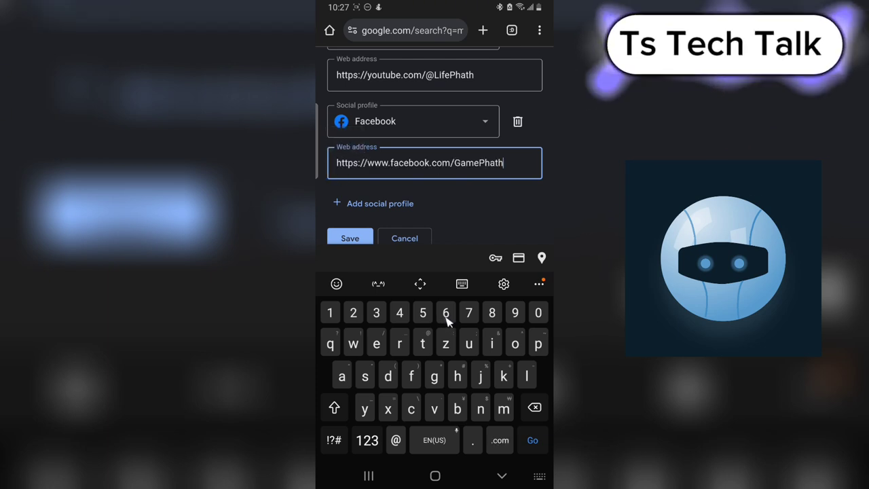
pyautogui.click(352, 239)
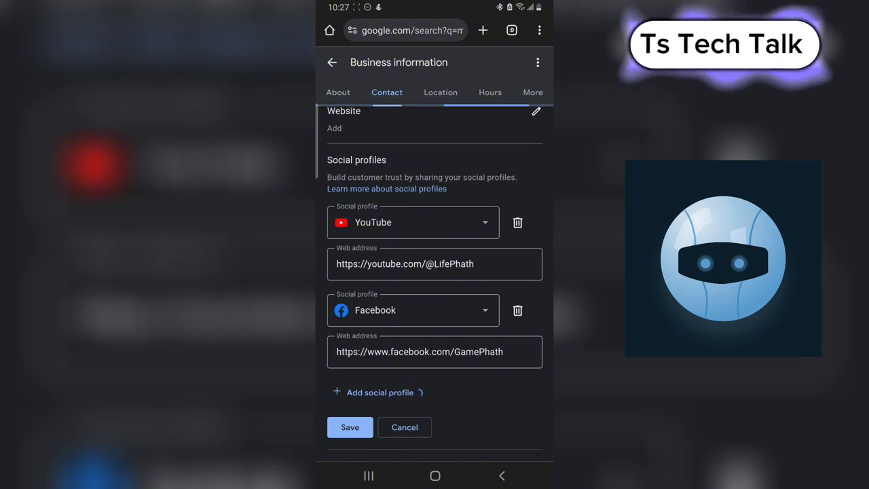
# Step: Review the business information from the About section down to the More attributes
pyautogui.scroll(2, 427, 277)
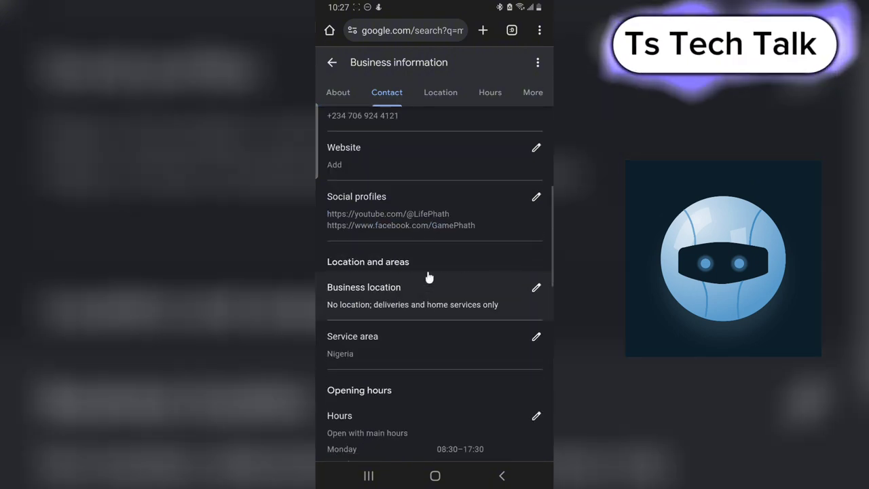
pyautogui.scroll(1, 434, 277)
pyautogui.scroll(5, 466, 285)
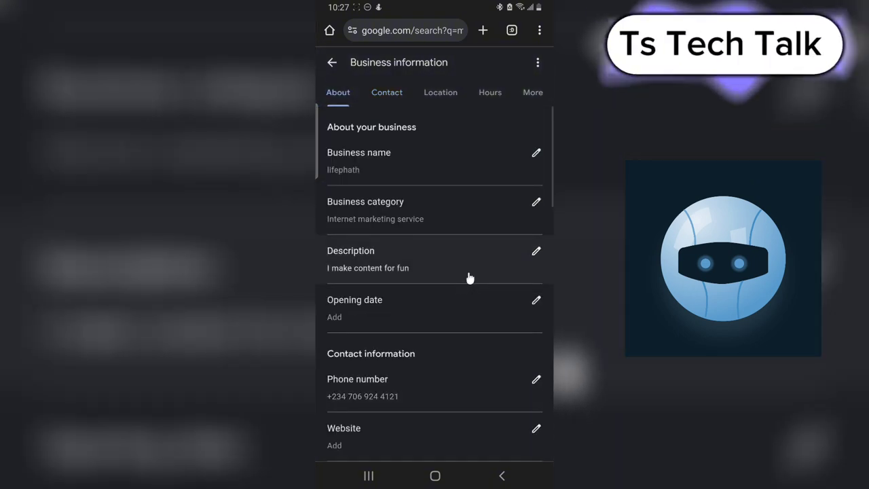
pyautogui.scroll(-15, 472, 292)
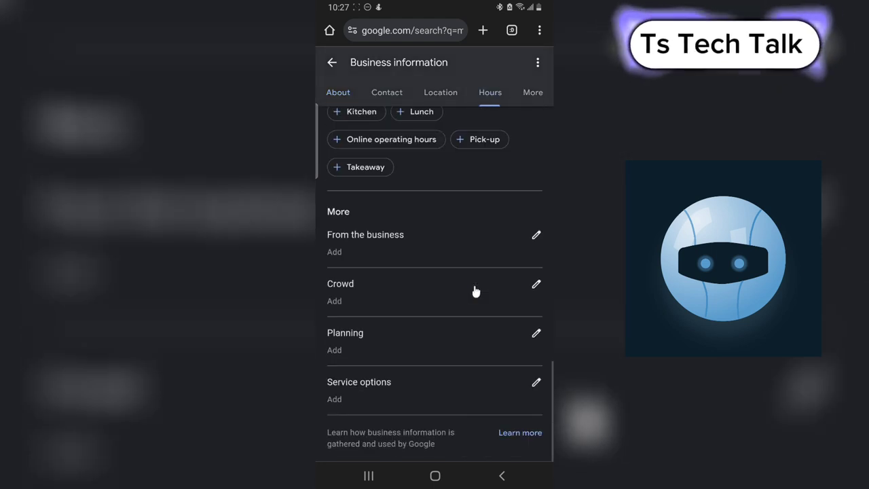
pyautogui.click(343, 93)
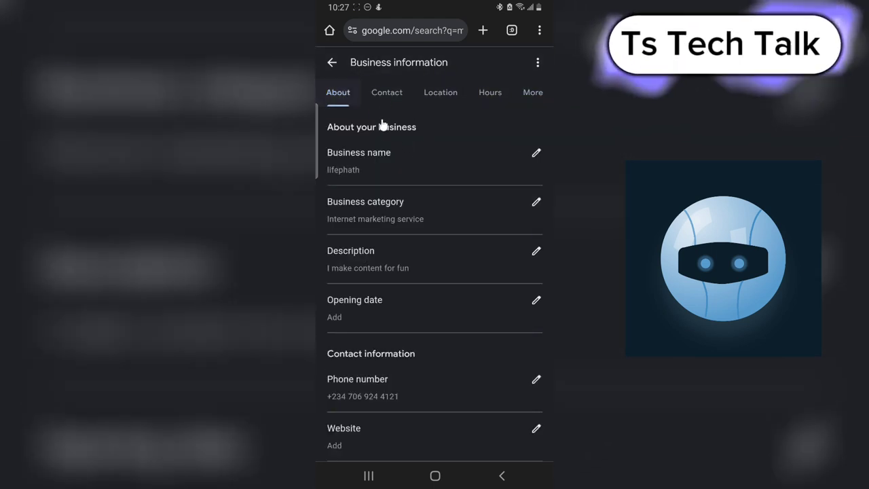
pyautogui.scroll(-15, 400, 198)
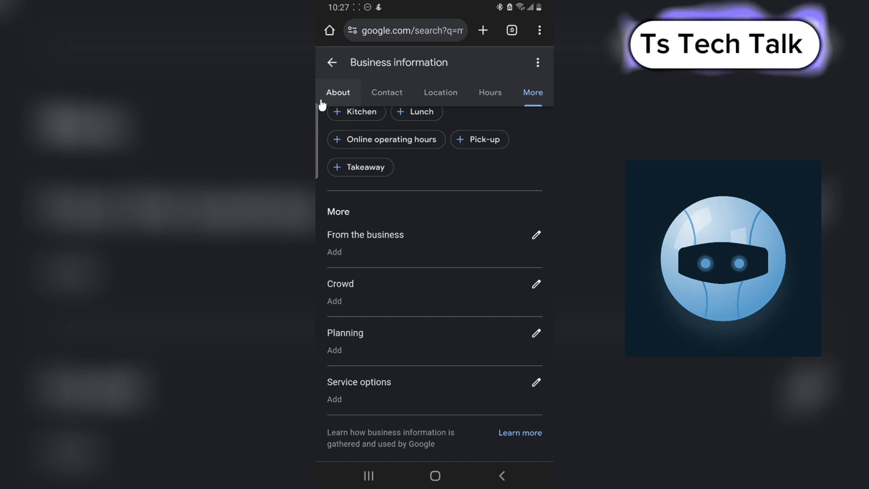
# Step: Return to the business's search result and expand the full set of profile management options
pyautogui.click(333, 63)
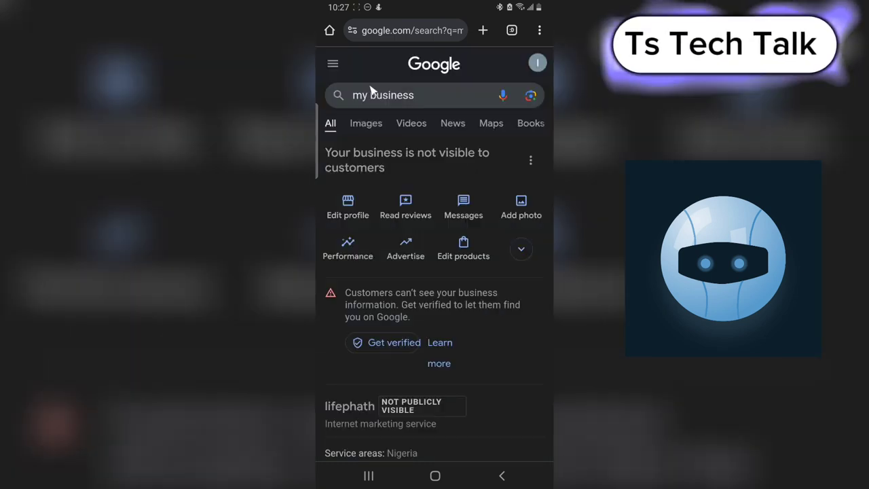
pyautogui.click(521, 249)
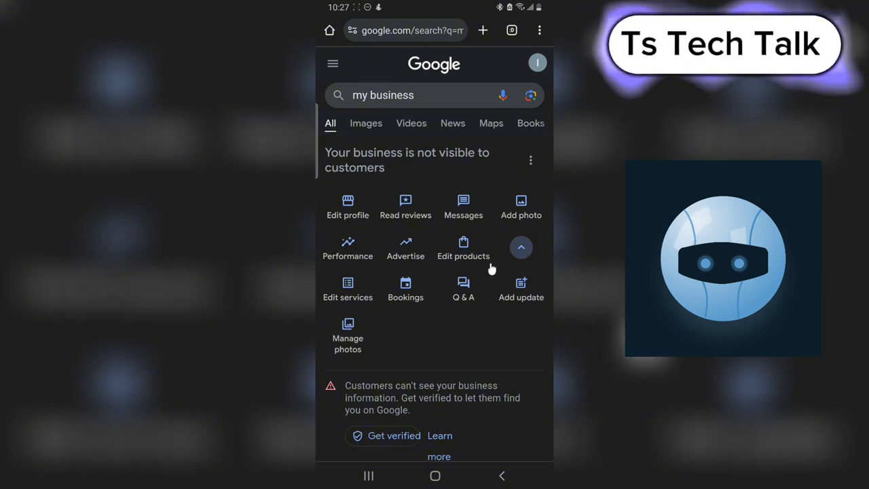
pyautogui.scroll(-2, 476, 271)
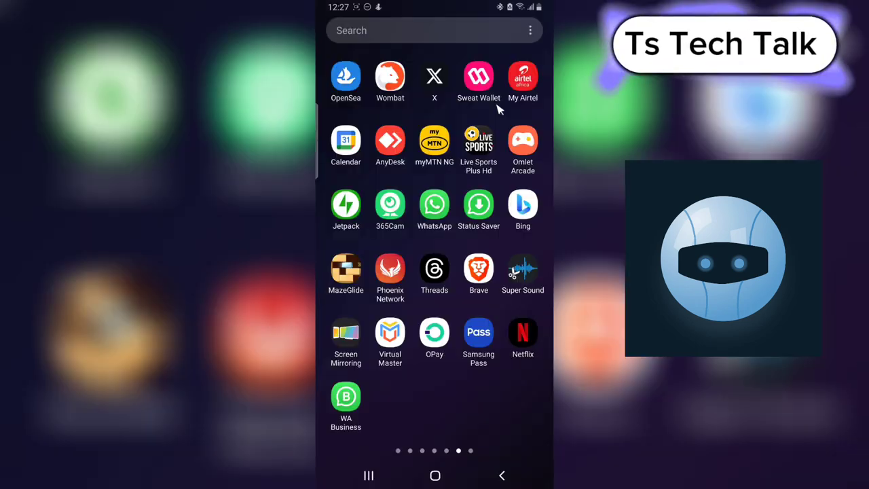
pyautogui.scroll(-2, 496, 111)
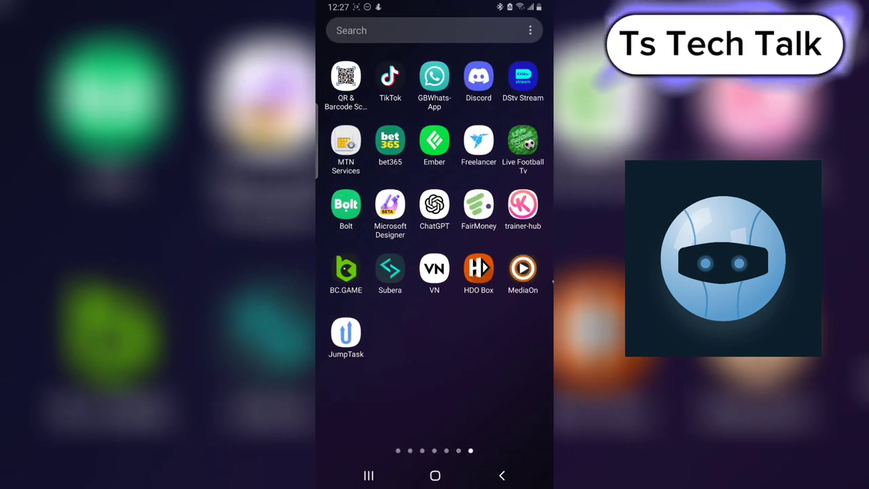
pyautogui.moveTo(374, 373); pyautogui.dragTo(508, 413)
pyautogui.moveTo(319, 367); pyautogui.dragTo(554, 366)
pyautogui.moveTo(353, 339); pyautogui.dragTo(516, 326)
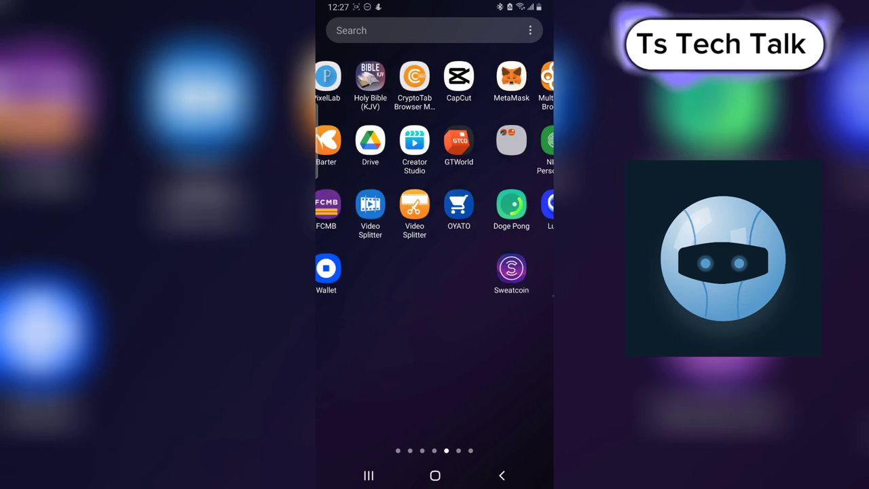
pyautogui.moveTo(353, 245); pyautogui.dragTo(471, 242)
pyautogui.moveTo(312, 245); pyautogui.dragTo(400, 245)
pyautogui.moveTo(452, 5); pyautogui.dragTo(452, 122)
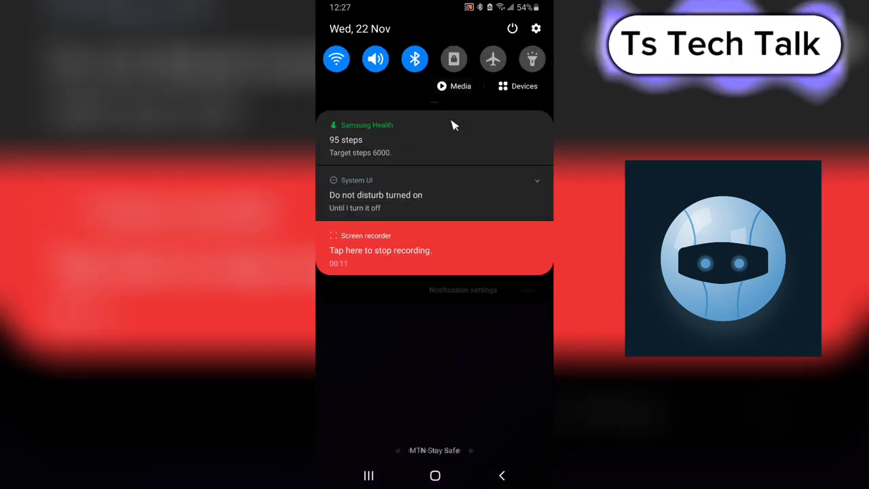
pyautogui.moveTo(410, 349); pyautogui.dragTo(549, 265)
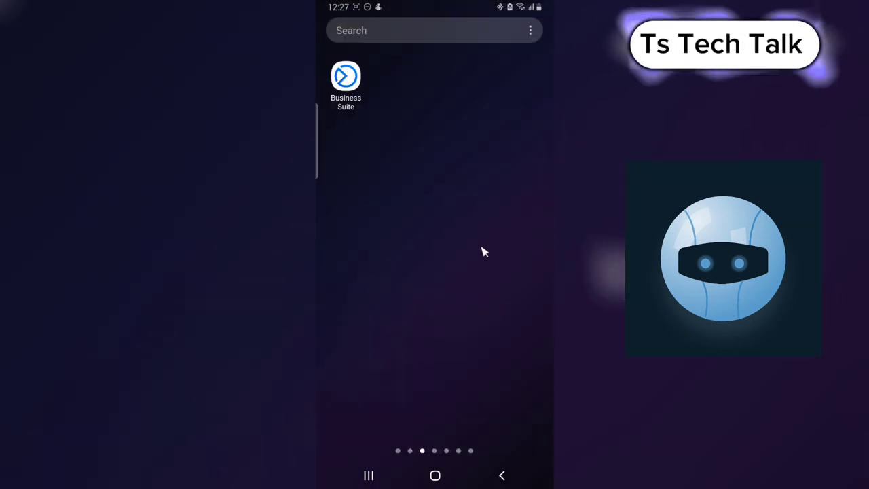
# Step: Switch to the Play Store and search it for "map"
pyautogui.moveTo(367, 244); pyautogui.dragTo(510, 227)
pyautogui.moveTo(414, 166); pyautogui.dragTo(488, 163)
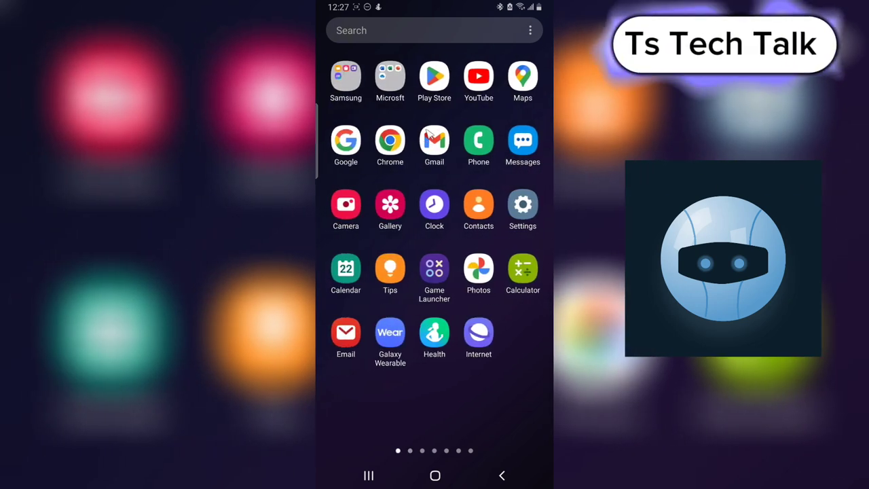
pyautogui.click(434, 75)
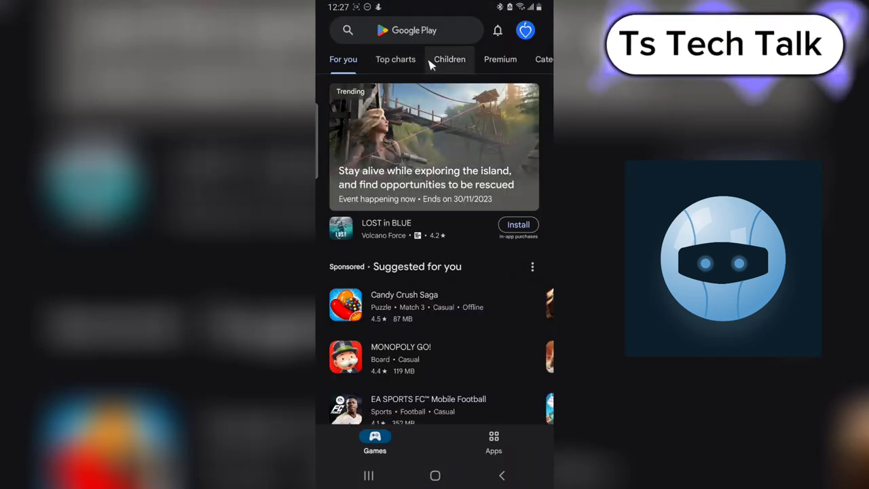
pyautogui.click(428, 31)
pyautogui.write('ma')
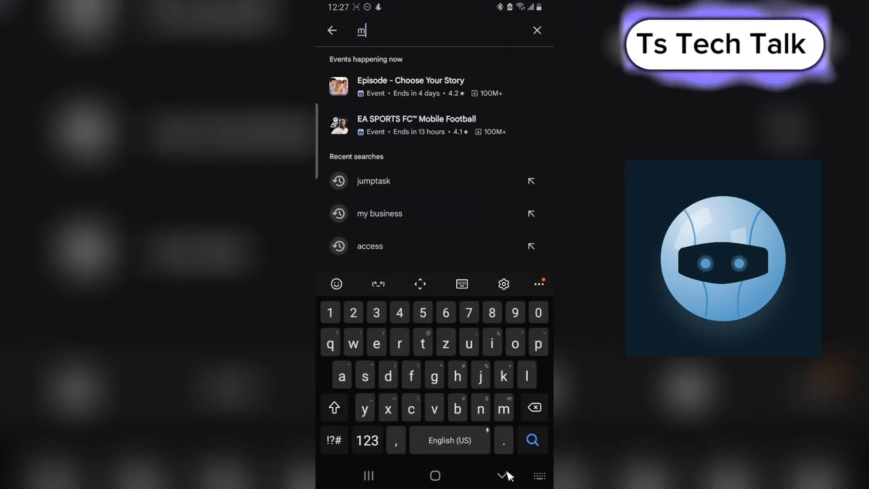
pyautogui.write('p')
pyautogui.press('Return')
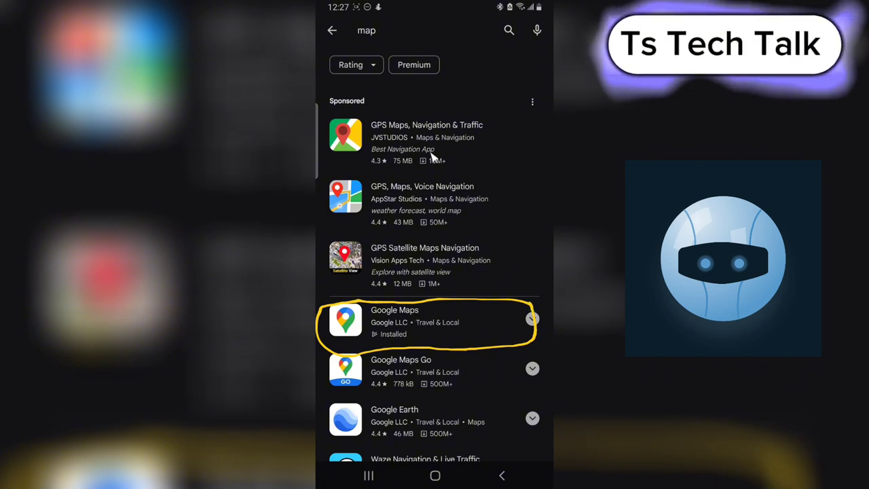
# Step: Launch Google Maps from its Google LLC store listing and open the lifephath profile in the business section
pyautogui.click(434, 318)
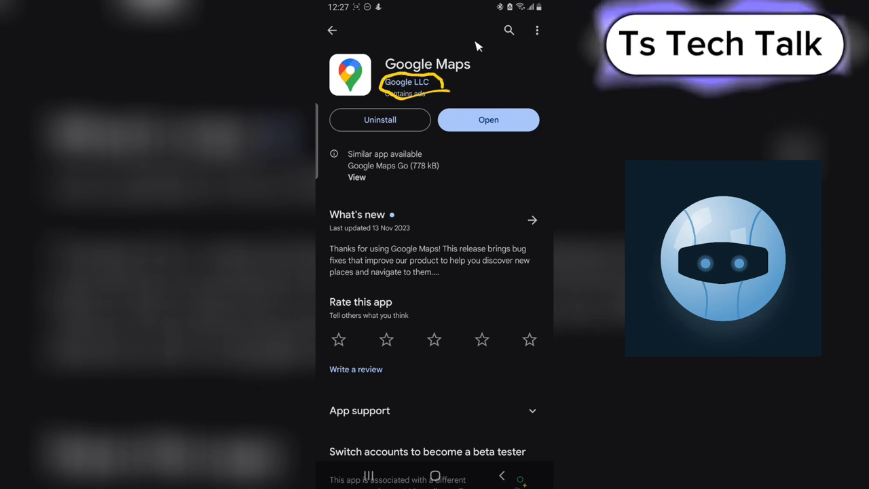
pyautogui.click(519, 119)
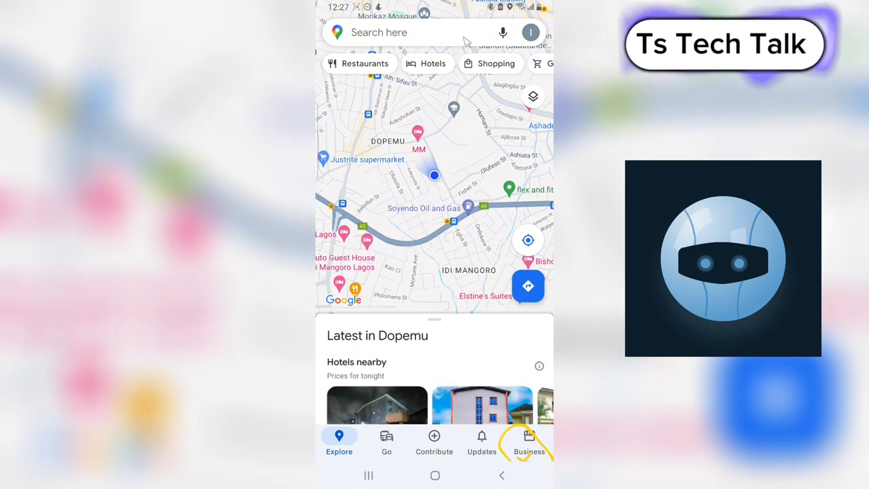
pyautogui.click(534, 440)
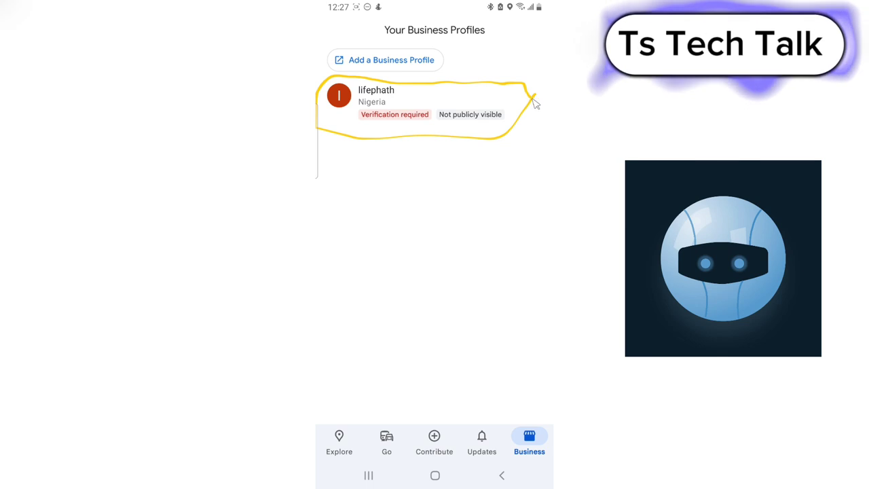
pyautogui.click(448, 117)
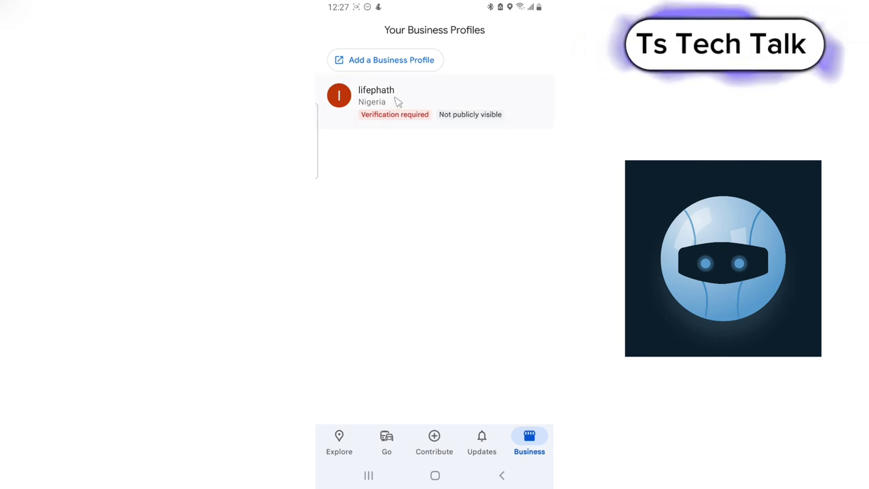
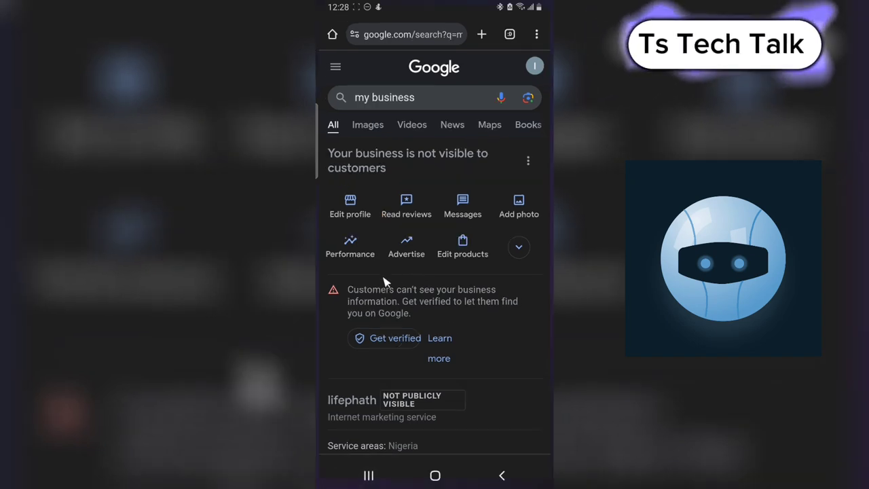
# Step: Switch back to Google Maps and check the list of business profiles managed by the current account
pyautogui.hotkey('alt', 'Tab')
pyautogui.click(468, 270)
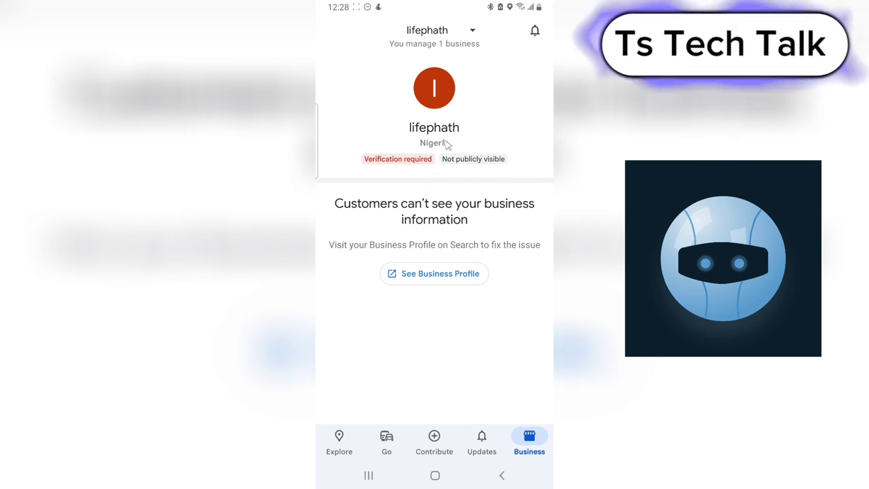
pyautogui.moveTo(371, 145)
pyautogui.mouseDown()
pyautogui.moveTo(342, 150)
pyautogui.moveTo(414, 190)
pyautogui.moveTo(545, 171)
pyautogui.moveTo(440, 117)
pyautogui.moveTo(355, 131)
pyautogui.moveTo(325, 164)
pyautogui.mouseUp()
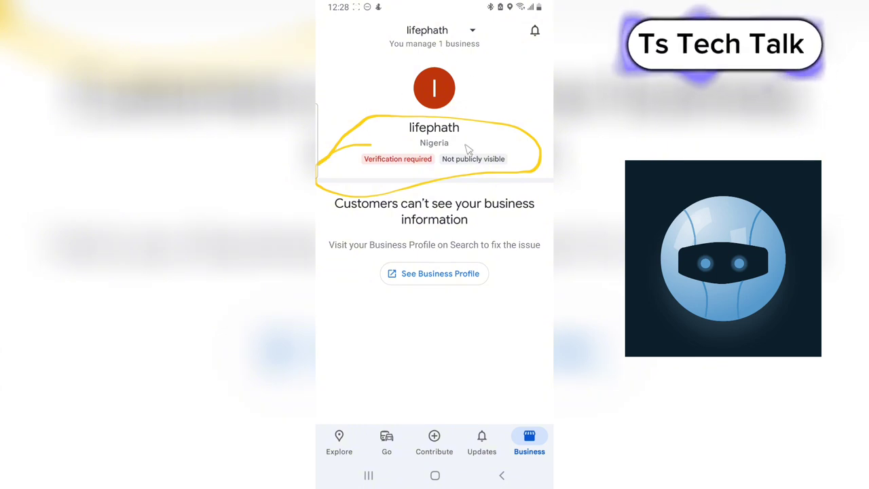
pyautogui.click(471, 30)
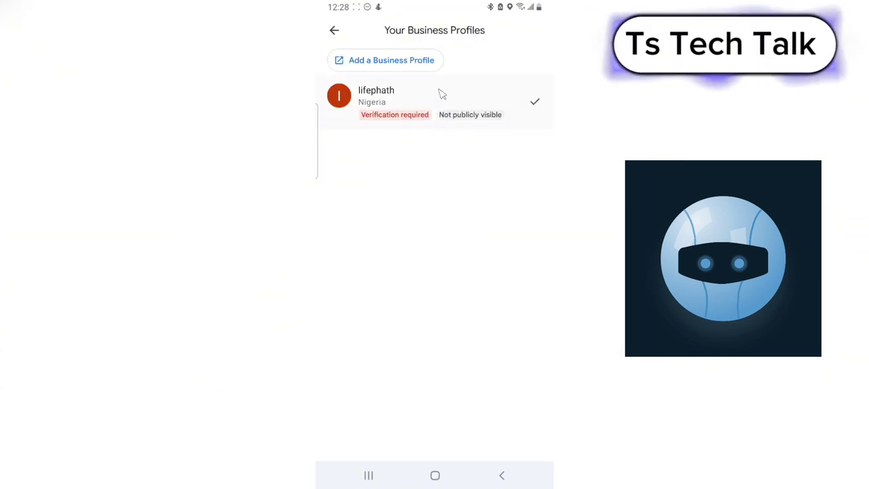
pyautogui.click(333, 30)
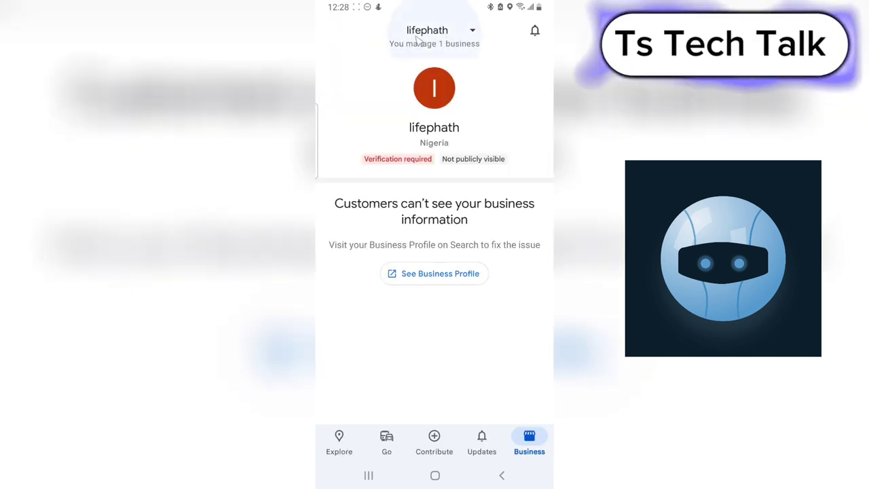
# Step: Return to the map view and change the signed-in Google account to TS Tech Talk
pyautogui.click(340, 443)
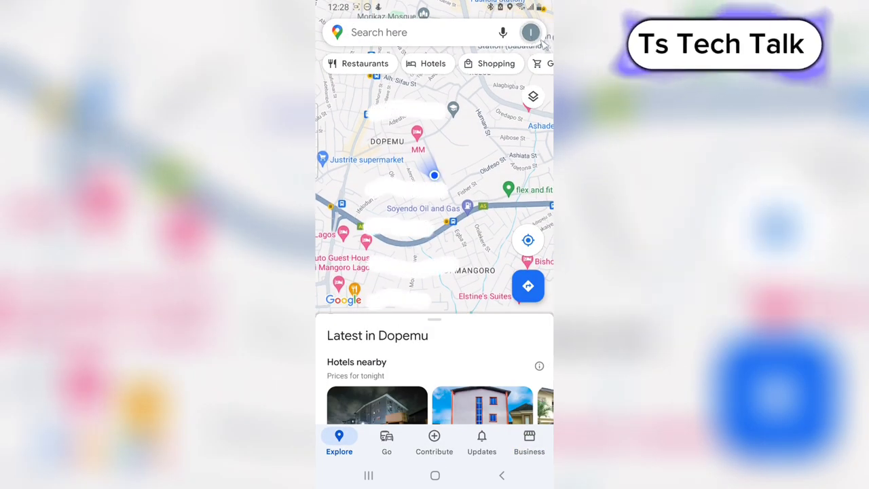
pyautogui.click(530, 28)
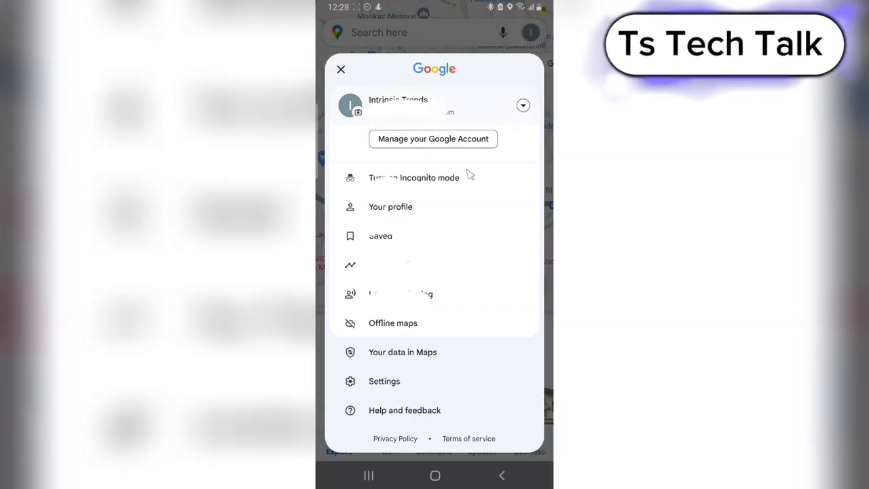
pyautogui.click(523, 107)
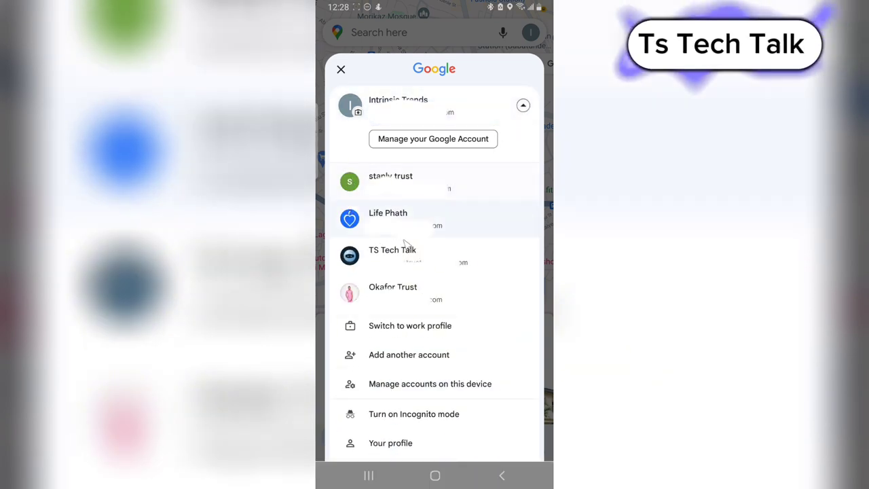
pyautogui.click(400, 257)
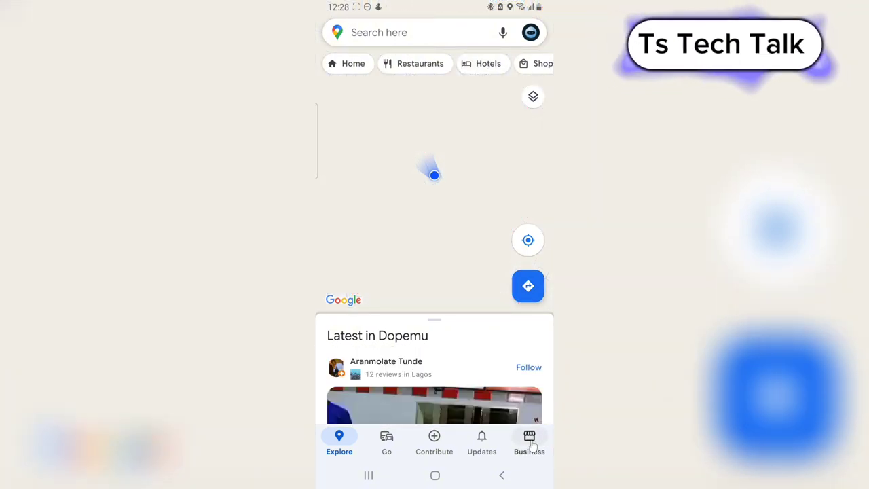
# Step: Open the business section for this account and select the Intrinsic Cafe profile
pyautogui.click(531, 443)
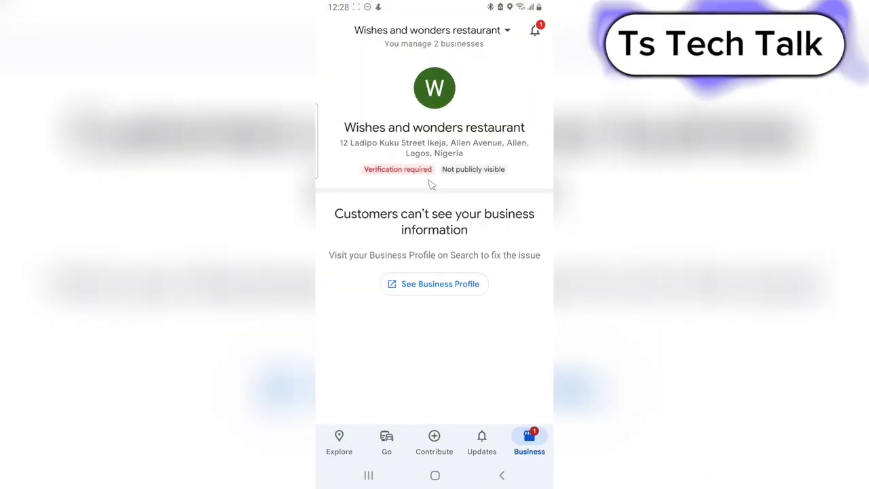
pyautogui.click(457, 39)
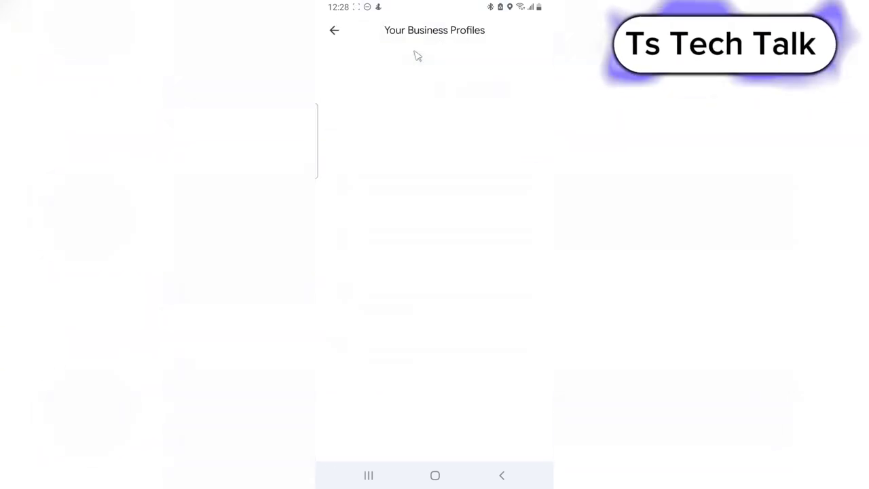
pyautogui.click(401, 134)
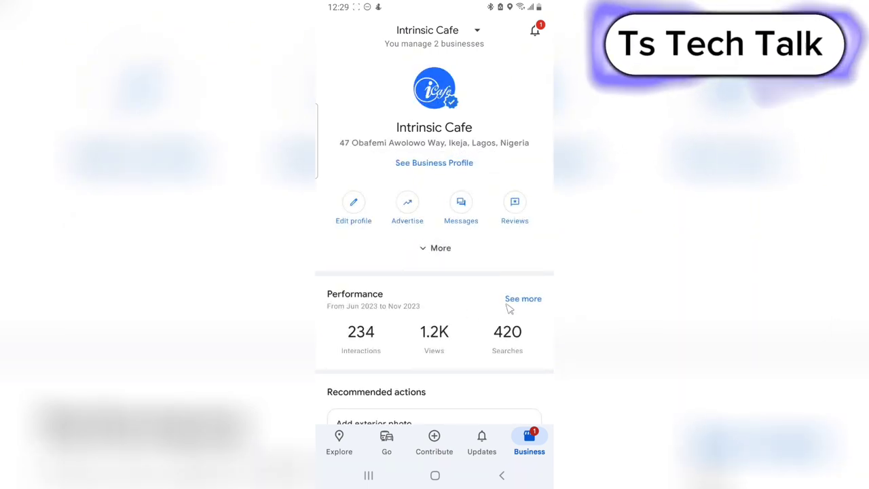
# Step: Review Intrinsic Cafe's management options, performance summary and recommended actions
pyautogui.moveTo(506, 294)
pyautogui.mouseDown()
pyautogui.moveTo(349, 277)
pyautogui.moveTo(318, 346)
pyautogui.moveTo(540, 373)
pyautogui.moveTo(540, 297)
pyautogui.moveTo(494, 291)
pyautogui.mouseUp()
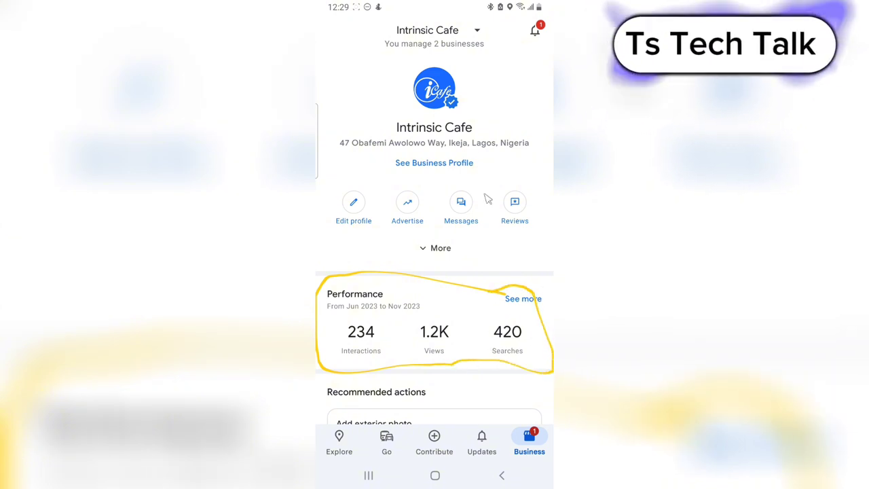
pyautogui.scroll(-5, 490, 285)
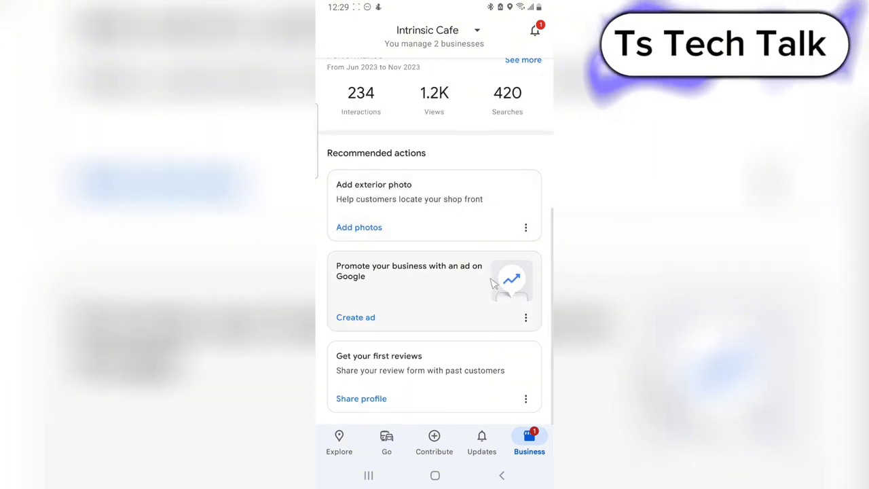
pyautogui.scroll(5, 500, 267)
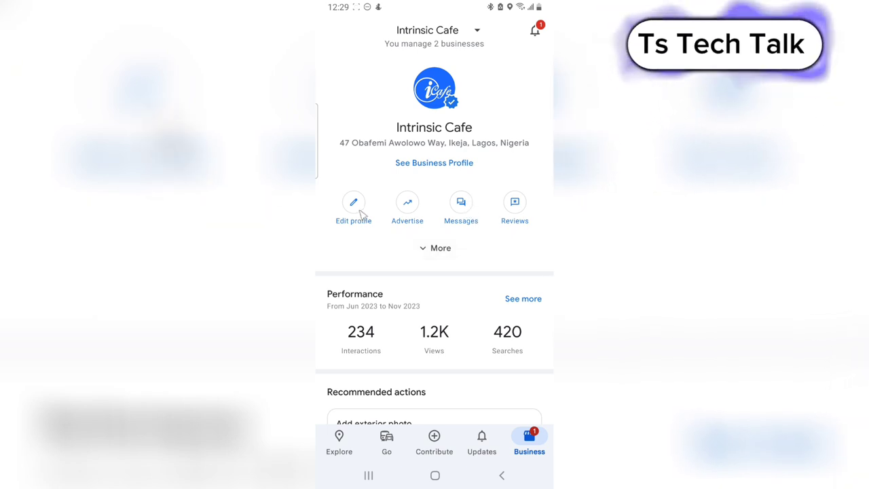
pyautogui.scroll(-5, 460, 301)
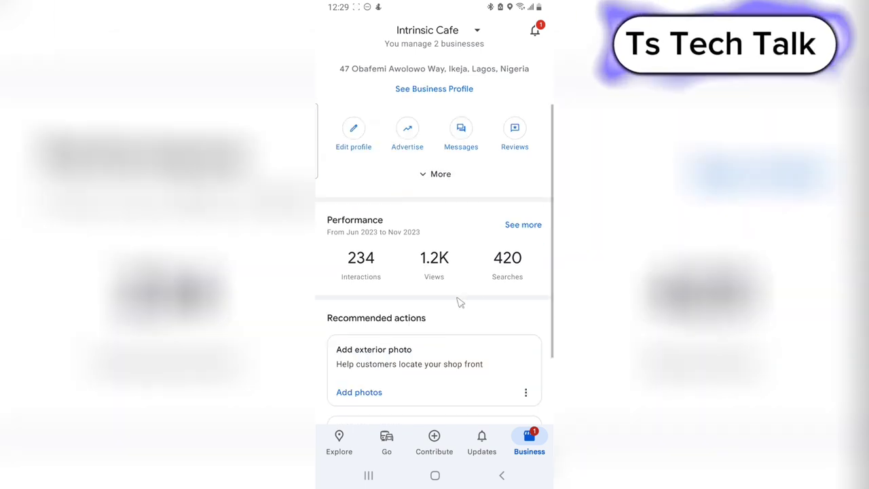
pyautogui.scroll(-2, 383, 292)
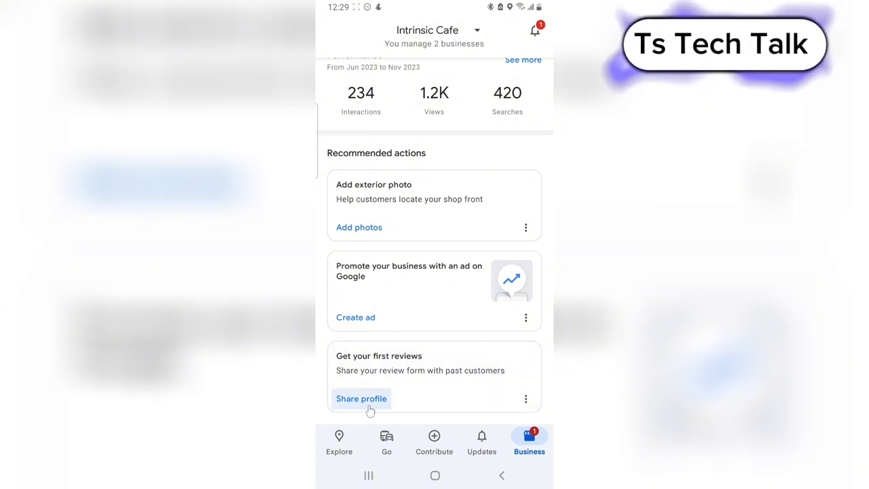
pyautogui.scroll(6, 444, 219)
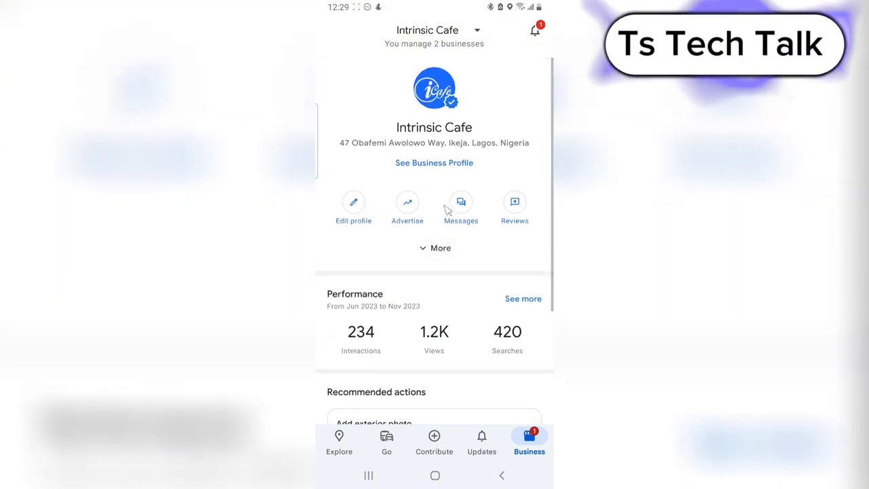